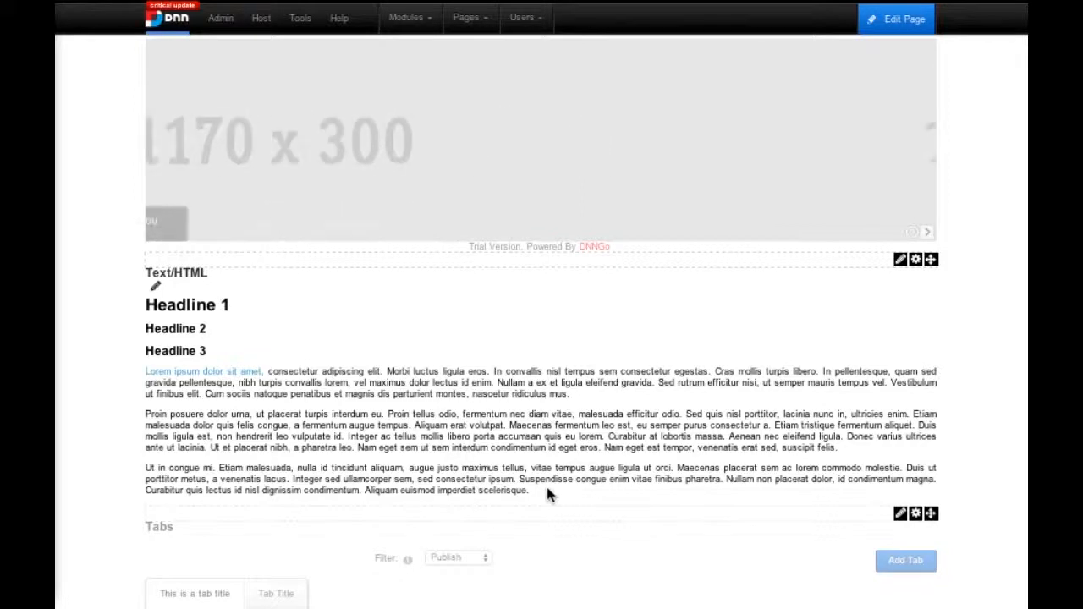
- Look over the page's slideshow, Text/HTML, Tabs and Blog modules and the edit options offered on them
drag(543, 494, 491, 469)
click(450, 438)
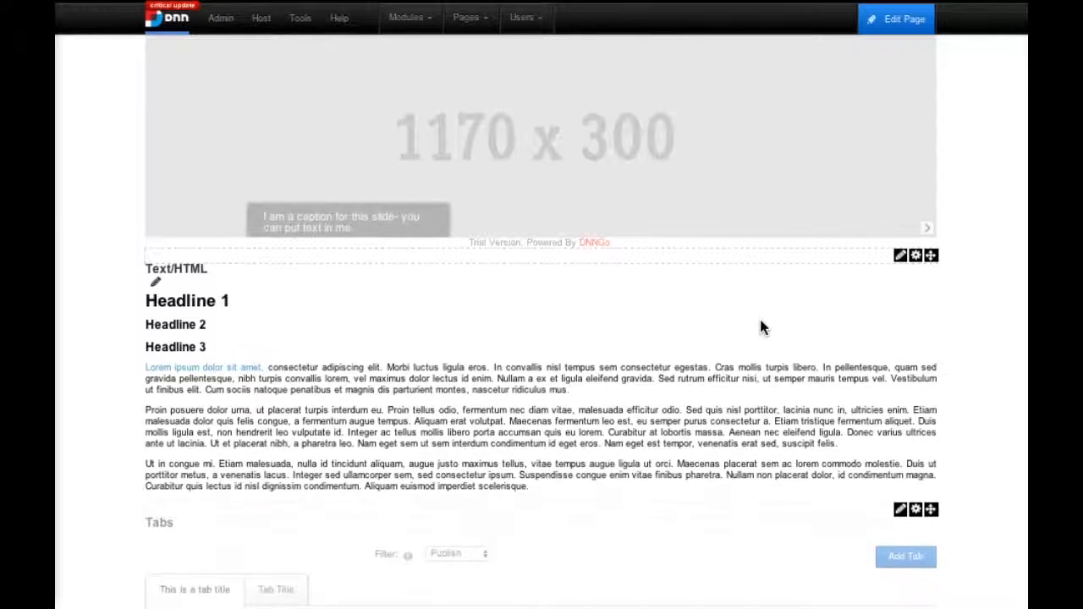
scroll(757, 318, down, 1)
scroll(766, 338, up, 2)
scroll(810, 423, down, 1)
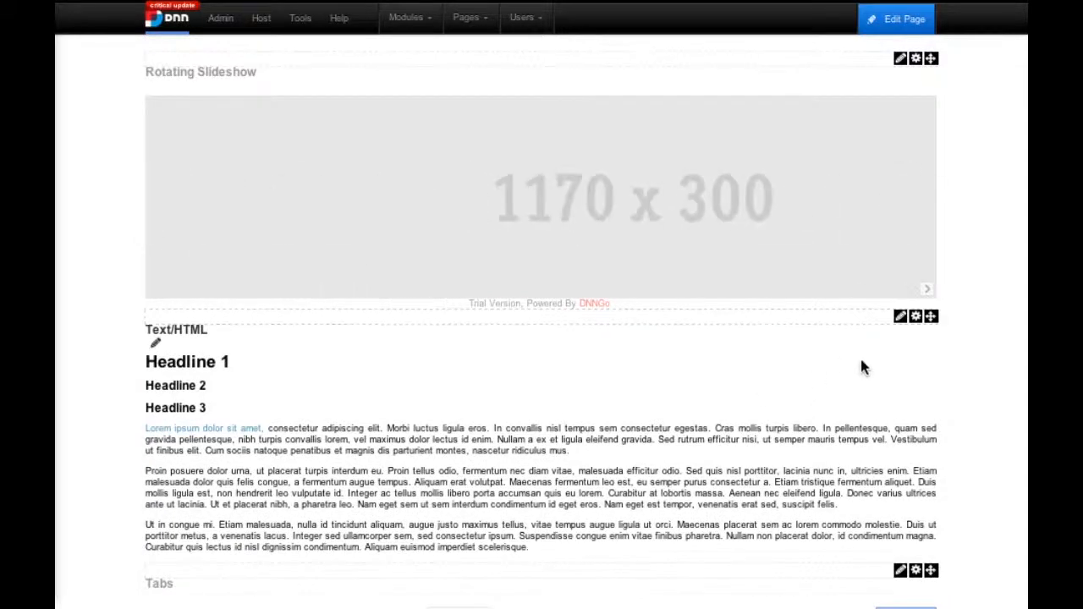
mouse_move(900, 321)
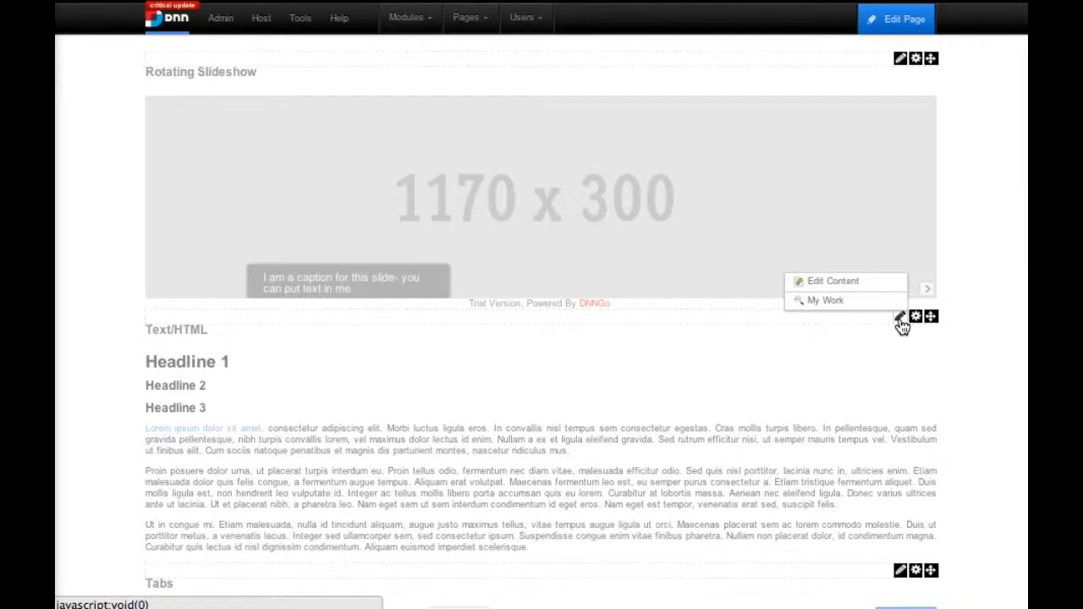
scroll(880, 325, down, 5)
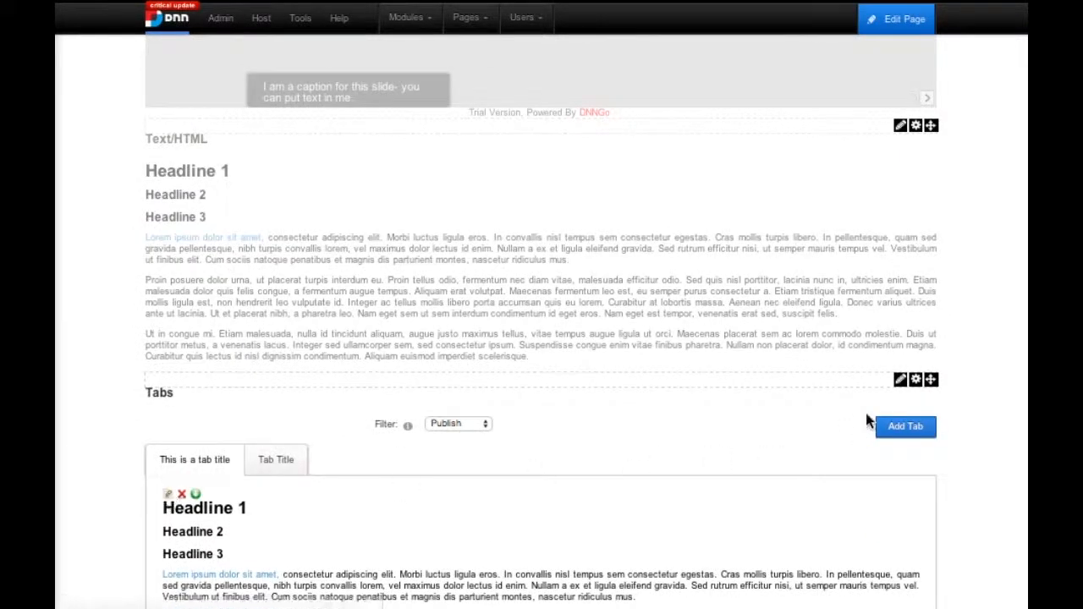
mouse_move(900, 383)
scroll(822, 431, down, 10)
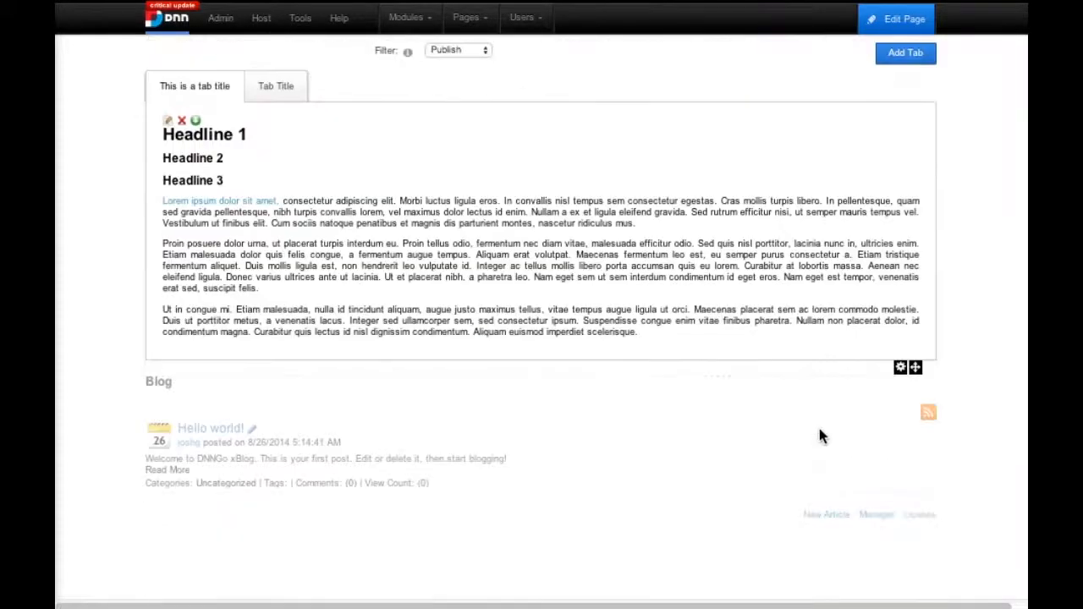
scroll(627, 394, up, 14)
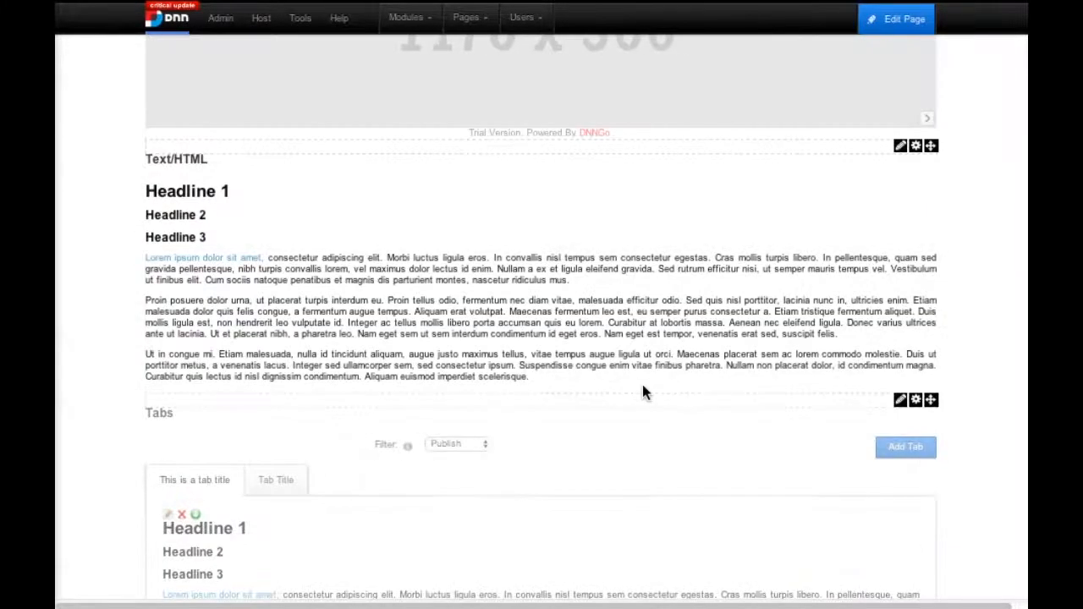
scroll(779, 385, up, 2)
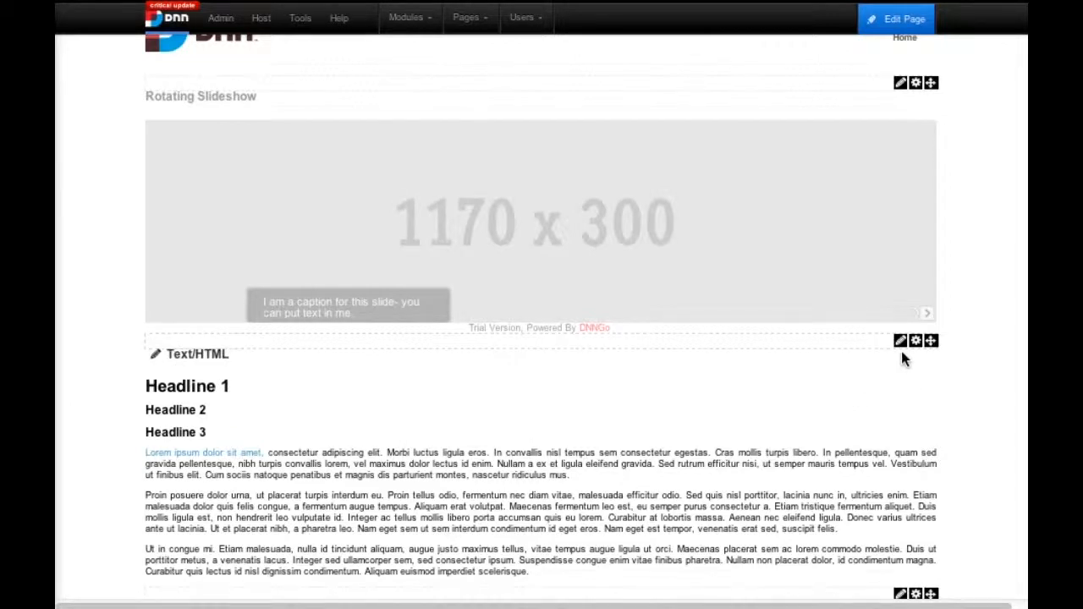
- Open the Text/HTML module's content for editing and make the first paragraph's last sentence, starting "Cum sociis natoque", bold
mouse_move(902, 354)
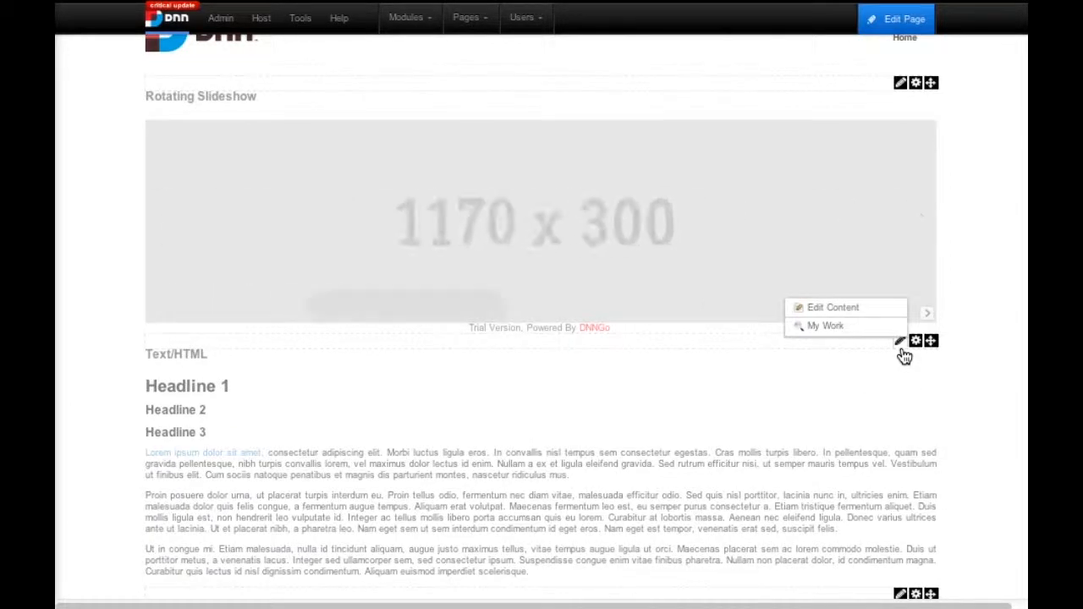
click(860, 312)
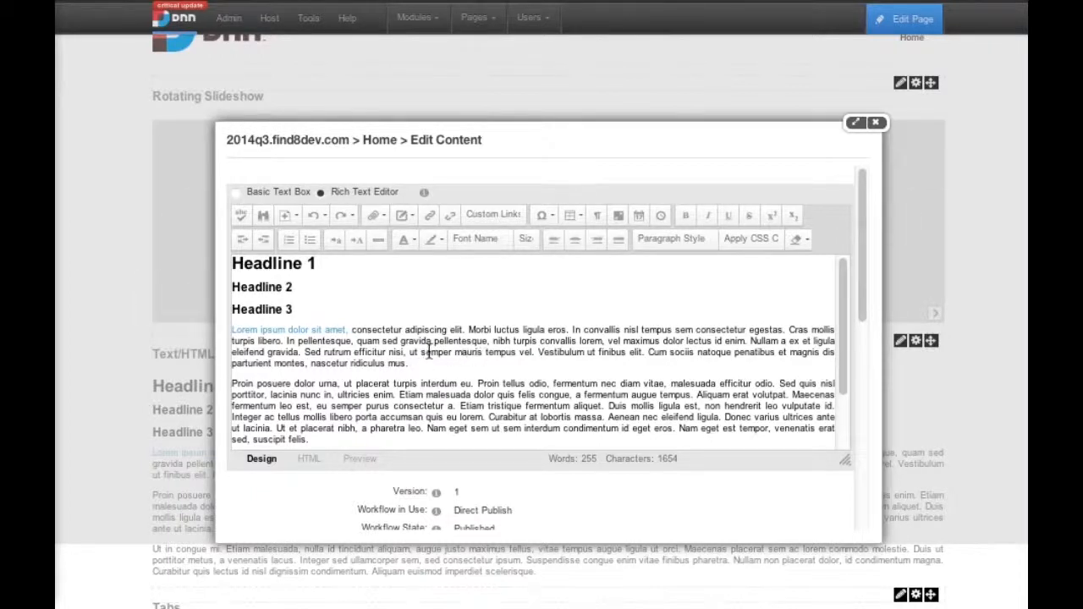
drag(414, 364, 650, 352)
click(685, 216)
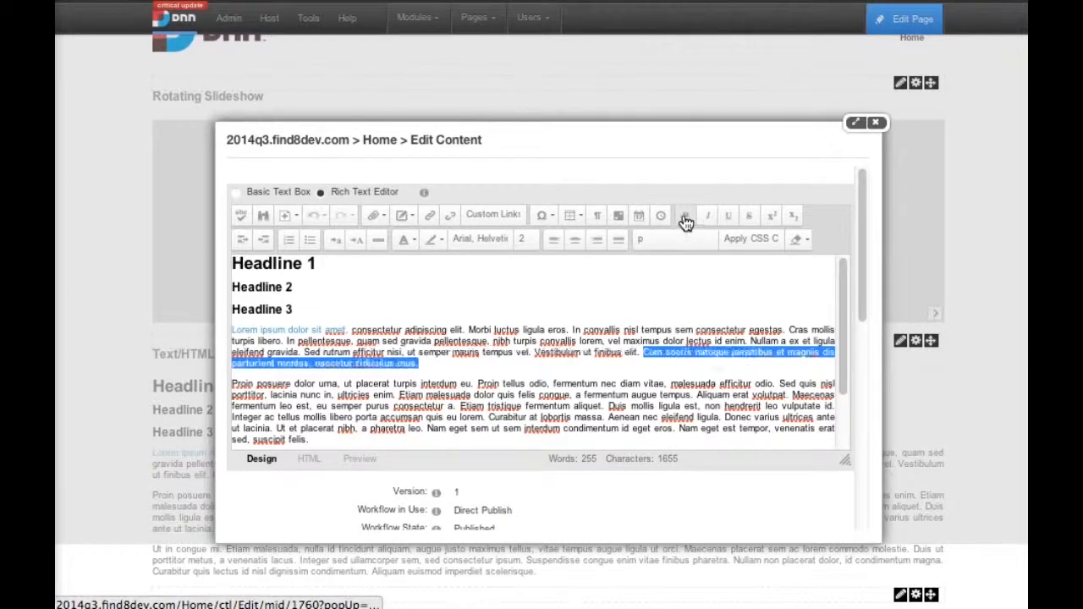
click(668, 370)
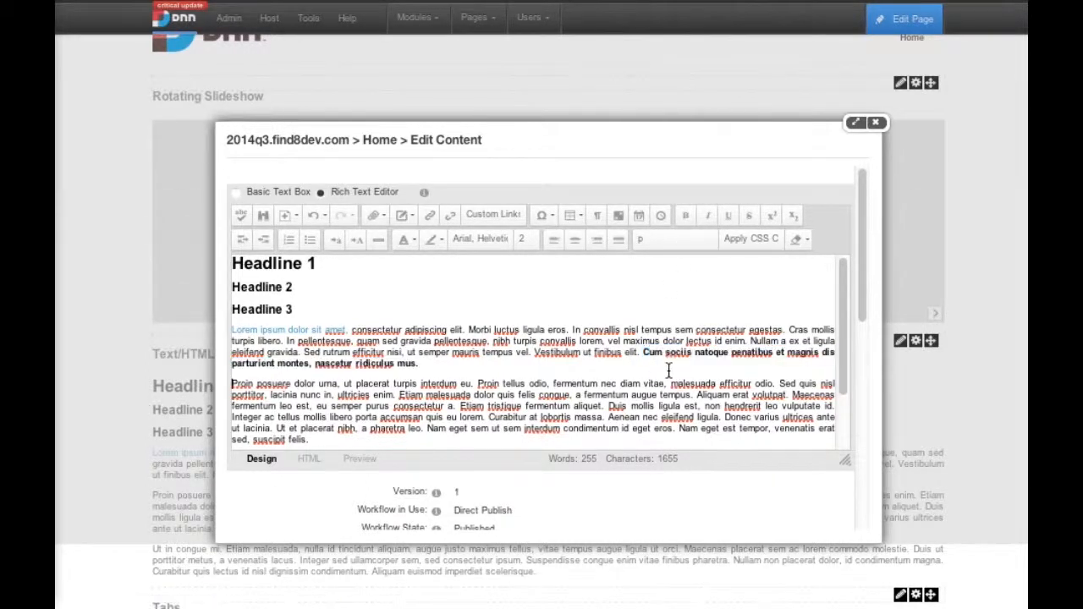
- Make the sentence "Vestibulum ut finibus elit." in the first paragraph italic and underlined
drag(636, 355, 533, 359)
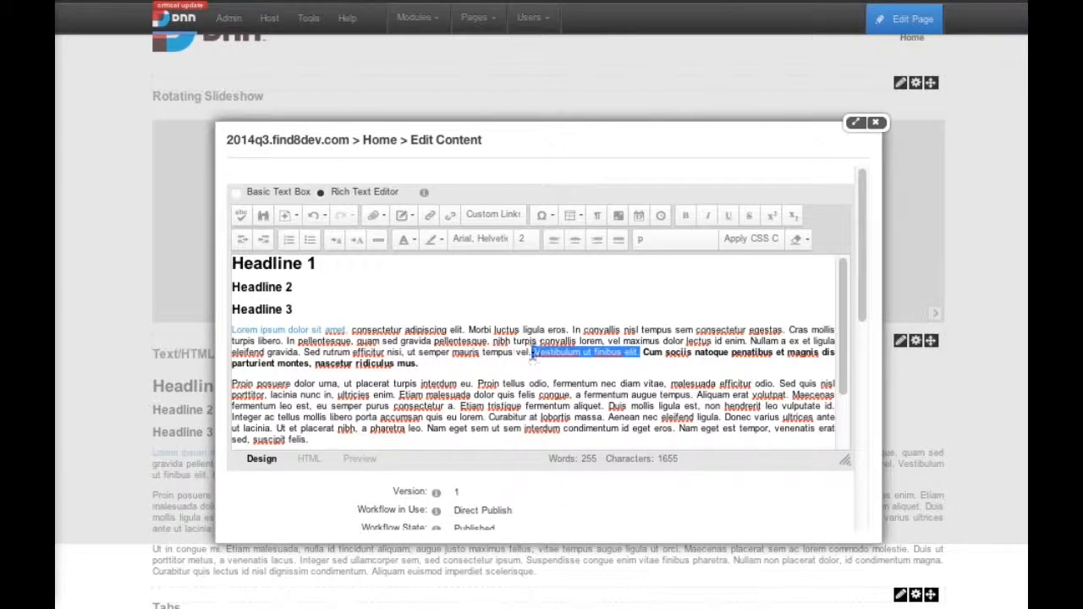
click(751, 221)
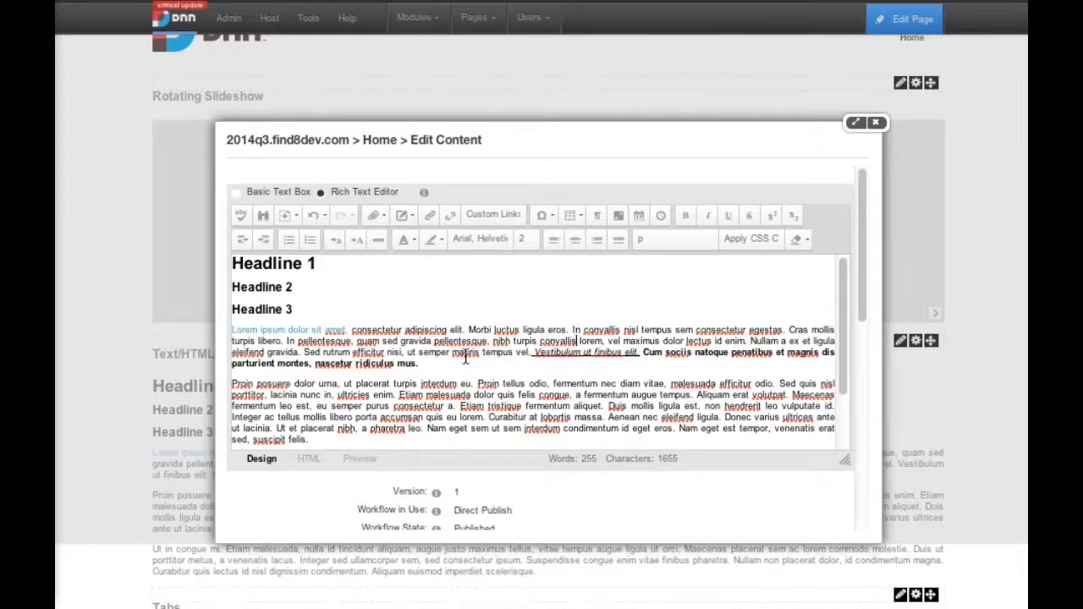
drag(421, 363, 223, 329)
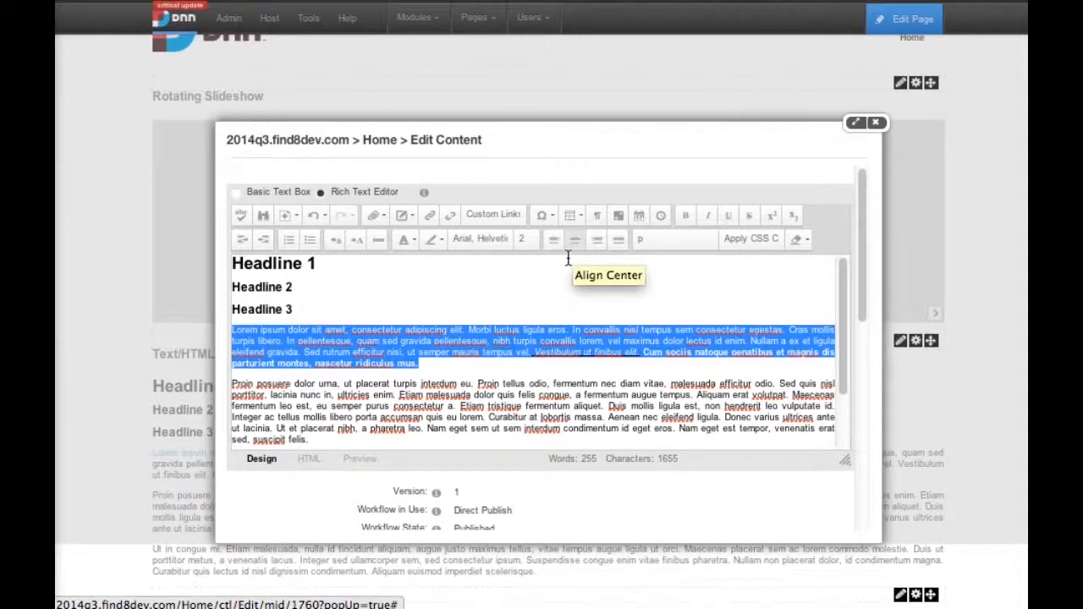
- Add four separate lines after the first paragraph: "Item 1", "item 2", "item 3" and "item 4"
click(427, 370)
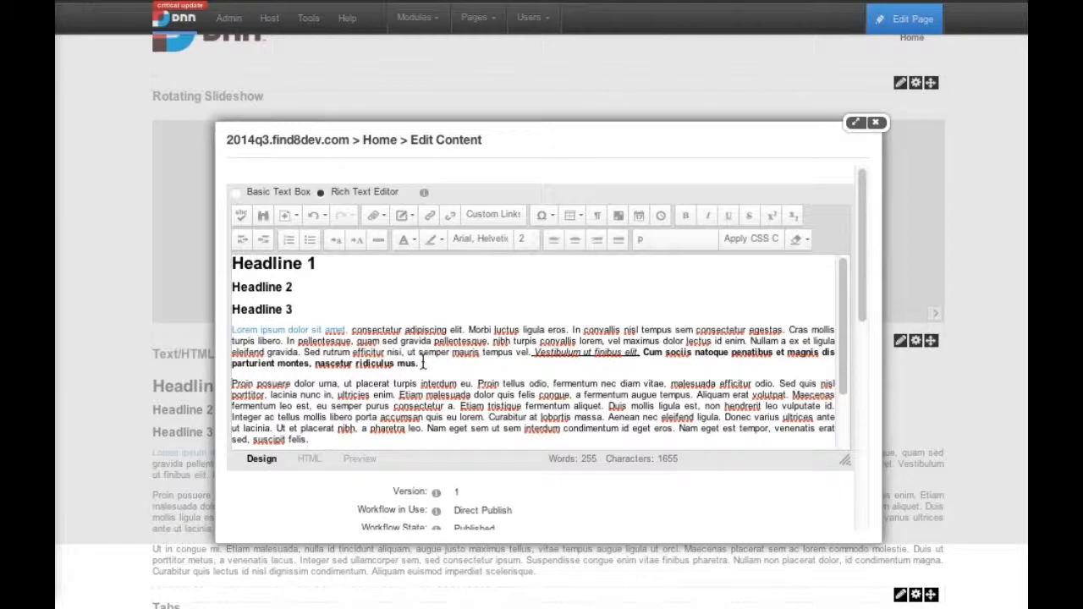
scroll(296, 348, down, 1)
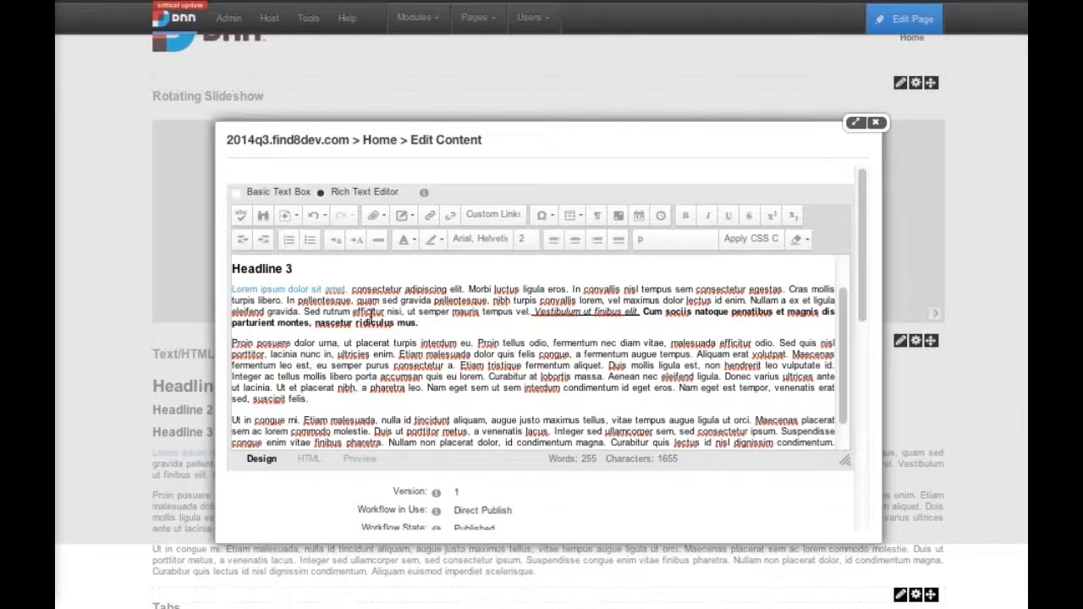
scroll(437, 327, up, 1)
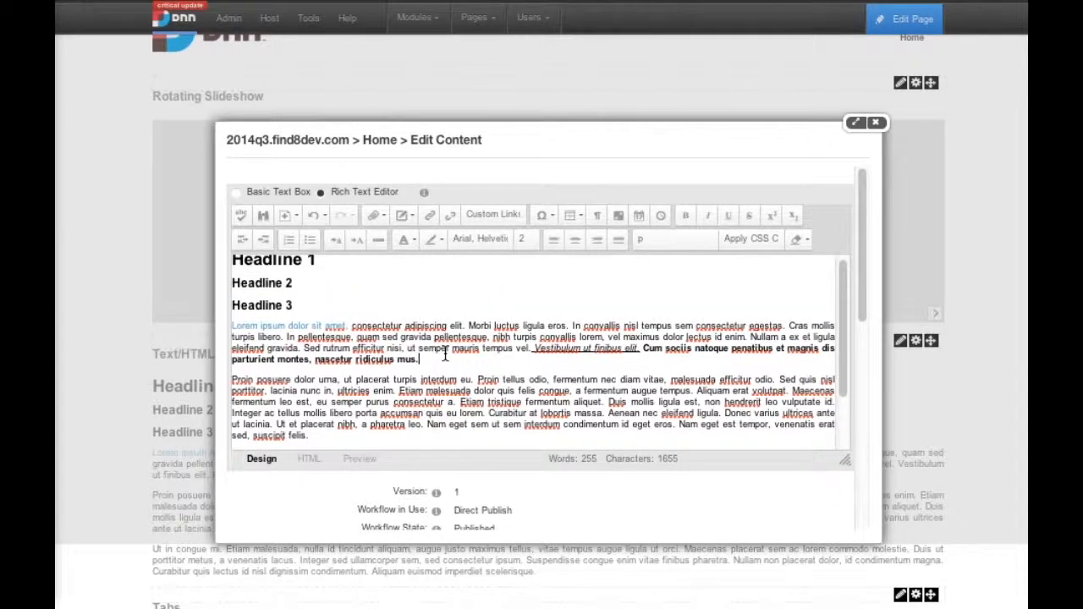
key(Return)
text(Item 1)
key(Return)
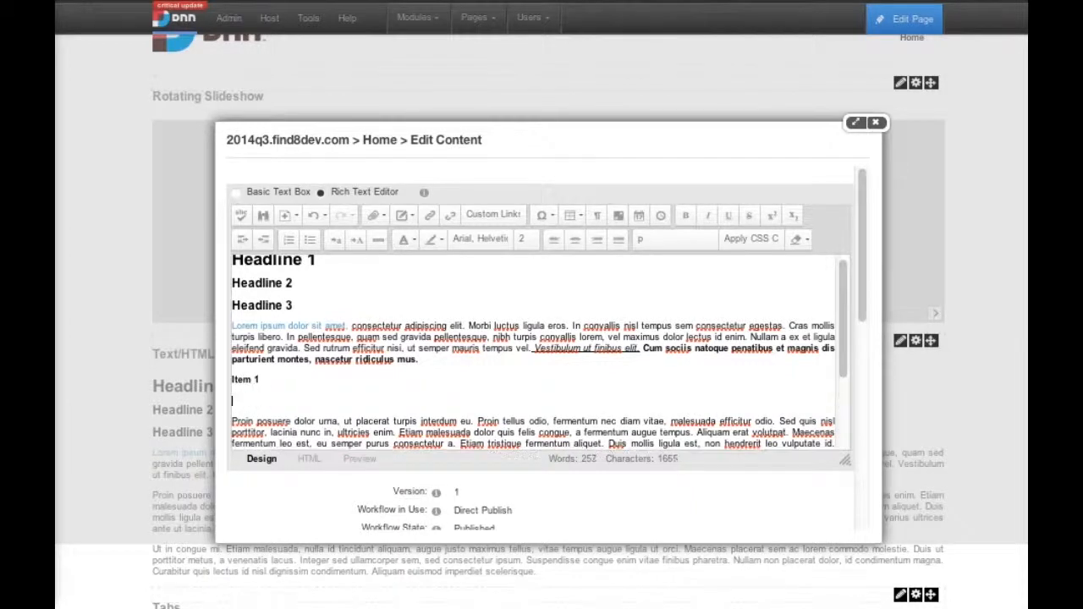
text(item 2)
key(Return)
text(item 3)
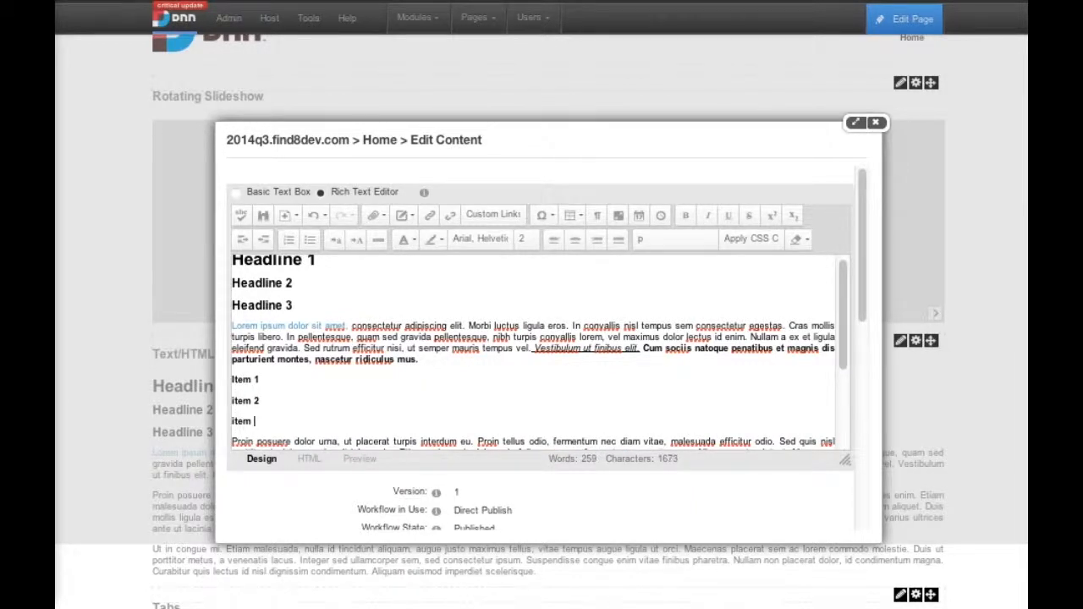
key(Return)
text(item)
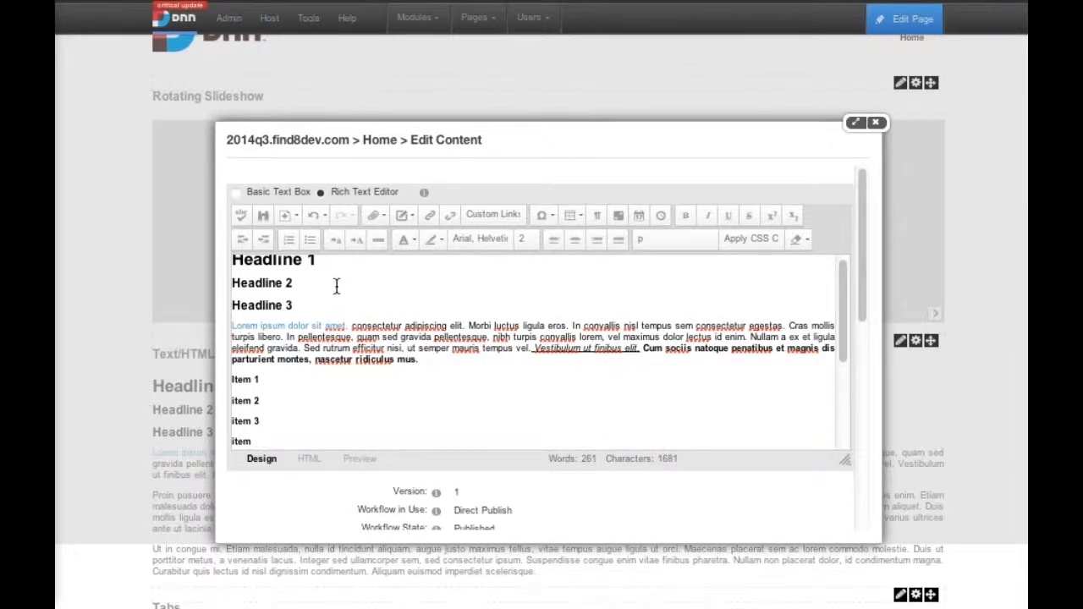
text( 4)
- Format the four item lines as a numbered list and change it to a bulleted list
scroll(335, 292, down, 1)
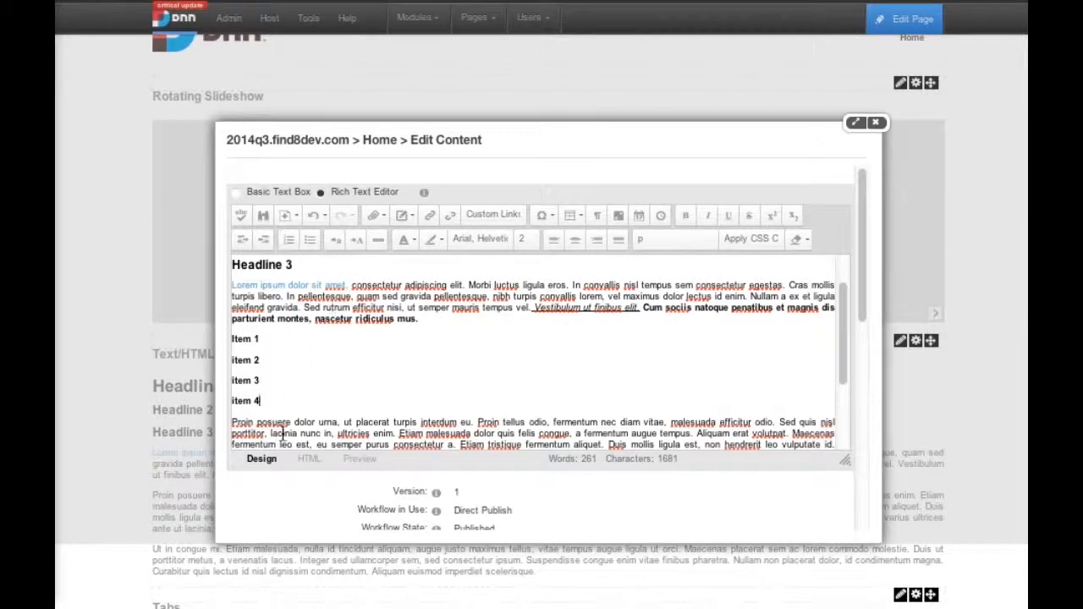
drag(260, 400, 225, 324)
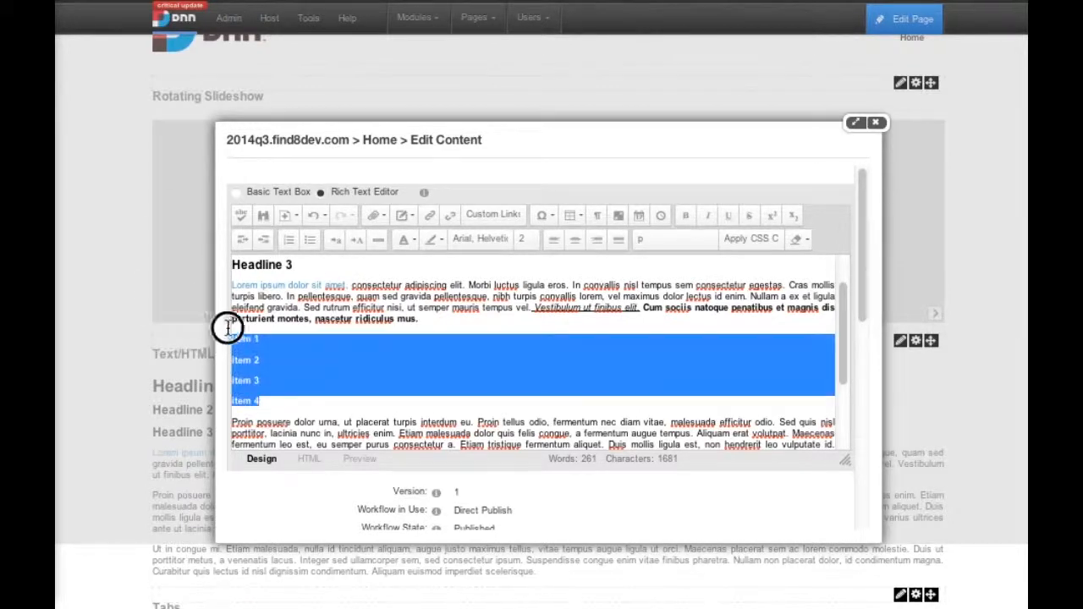
click(287, 243)
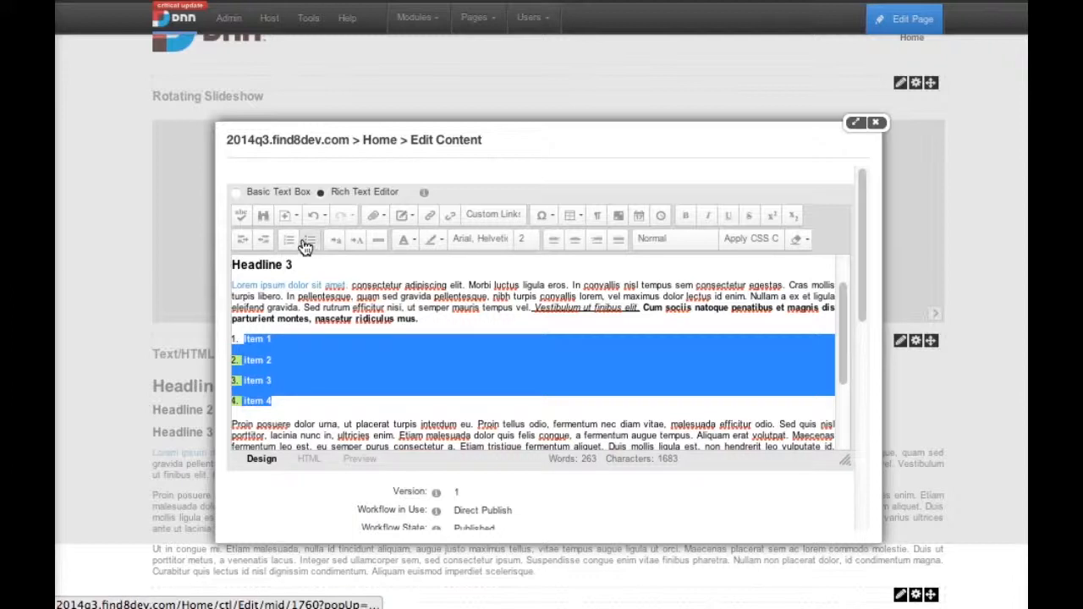
click(307, 243)
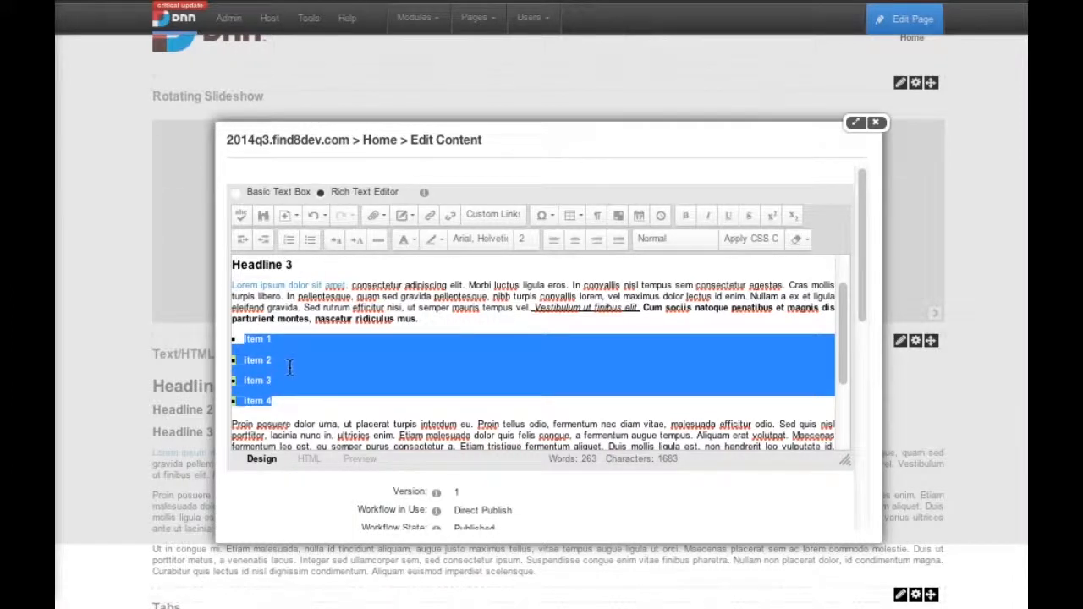
- Convert the four list items to upper case and then all of them to lower case
click(356, 242)
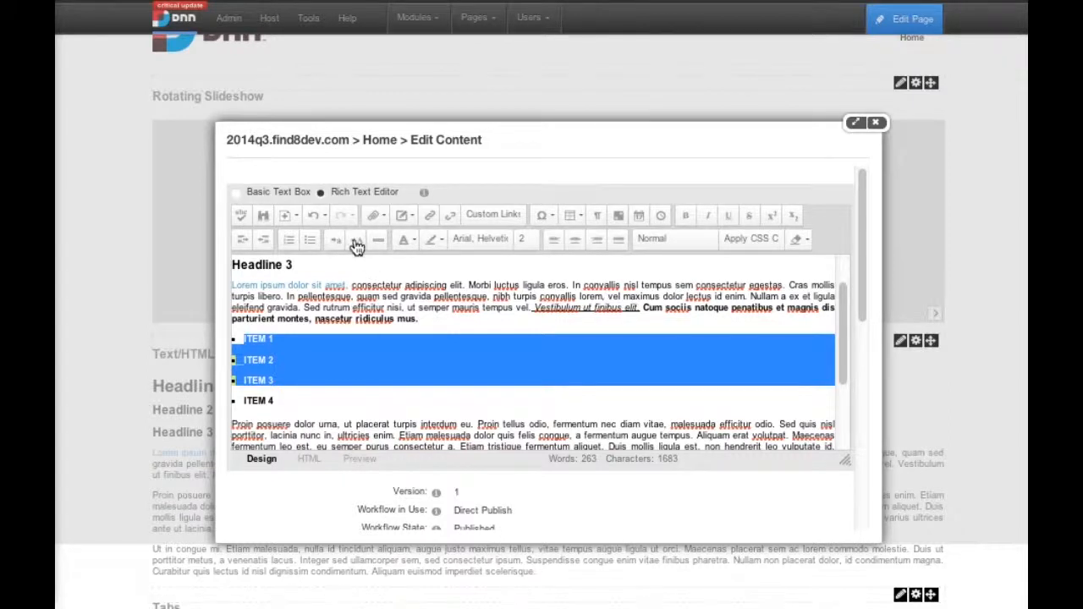
click(340, 240)
drag(281, 402, 237, 403)
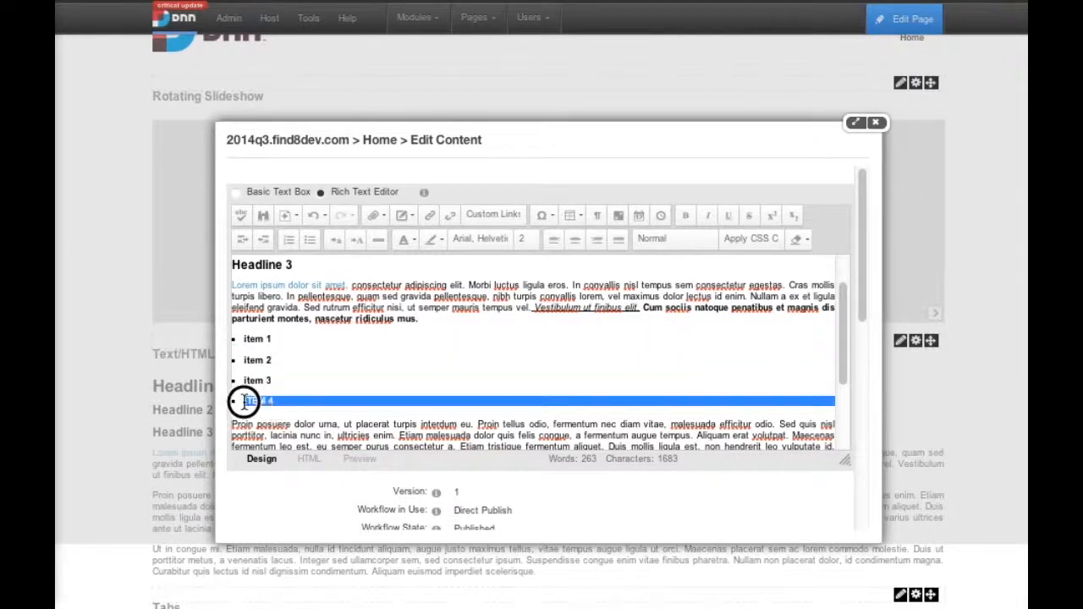
click(339, 241)
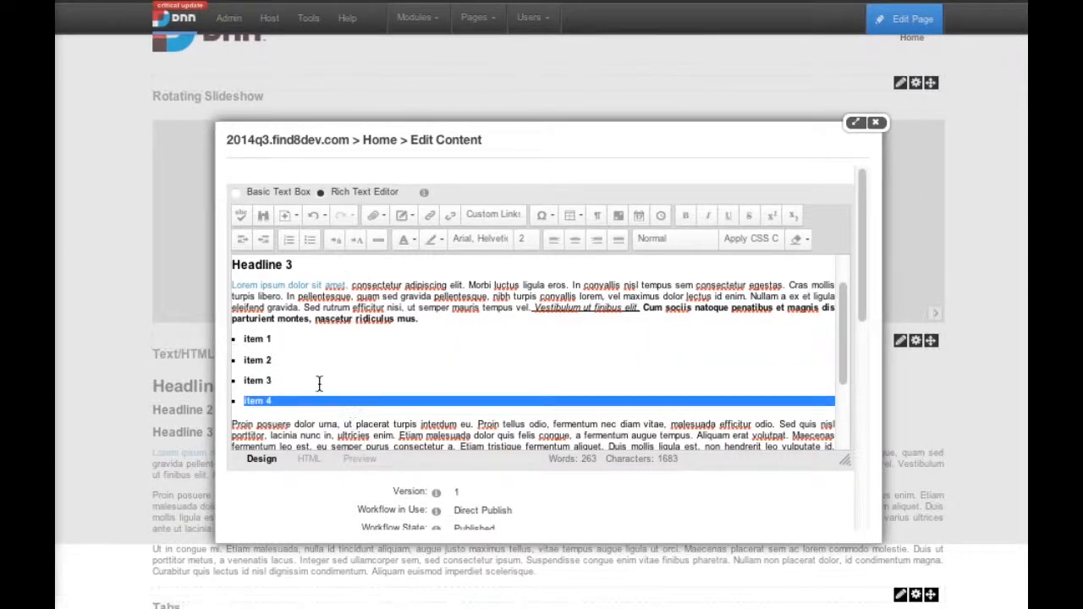
click(320, 379)
- Insert a horizontal rule between the first paragraph and the bulleted list, and remove it again
scroll(406, 360, up, 1)
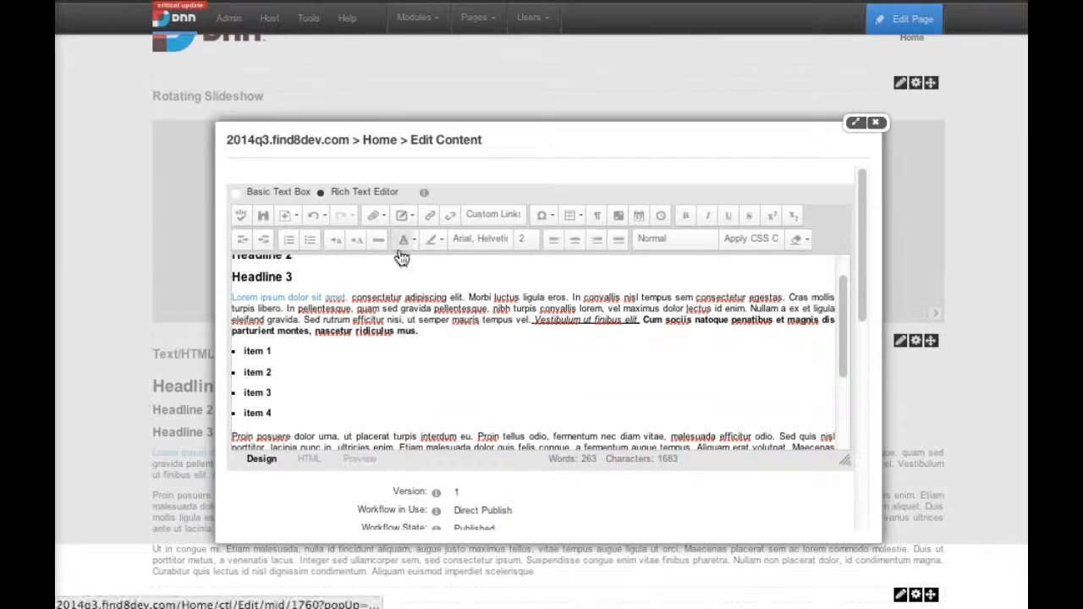
click(448, 330)
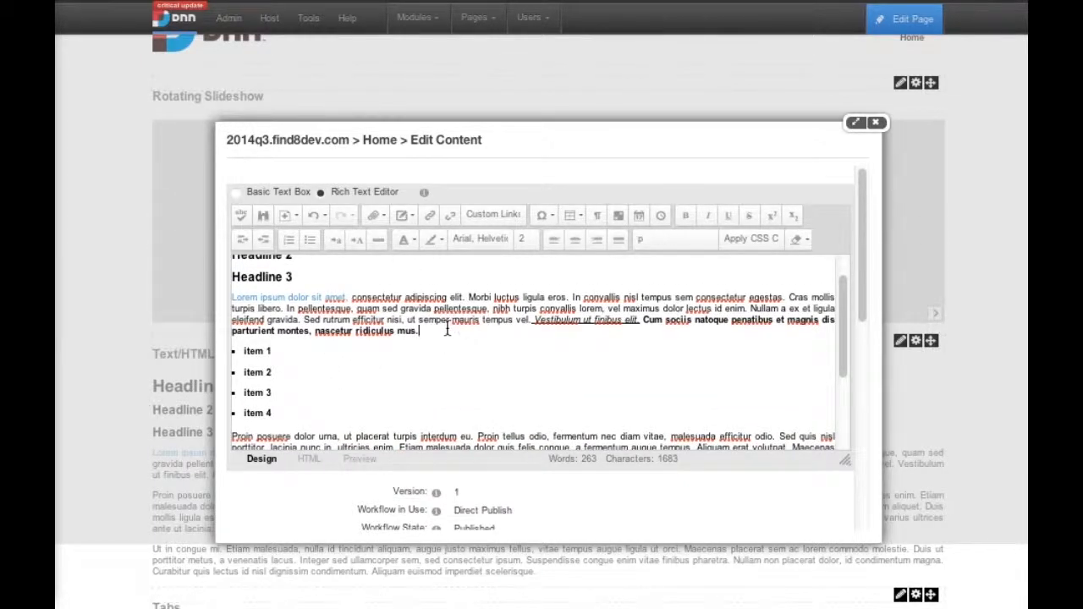
click(377, 245)
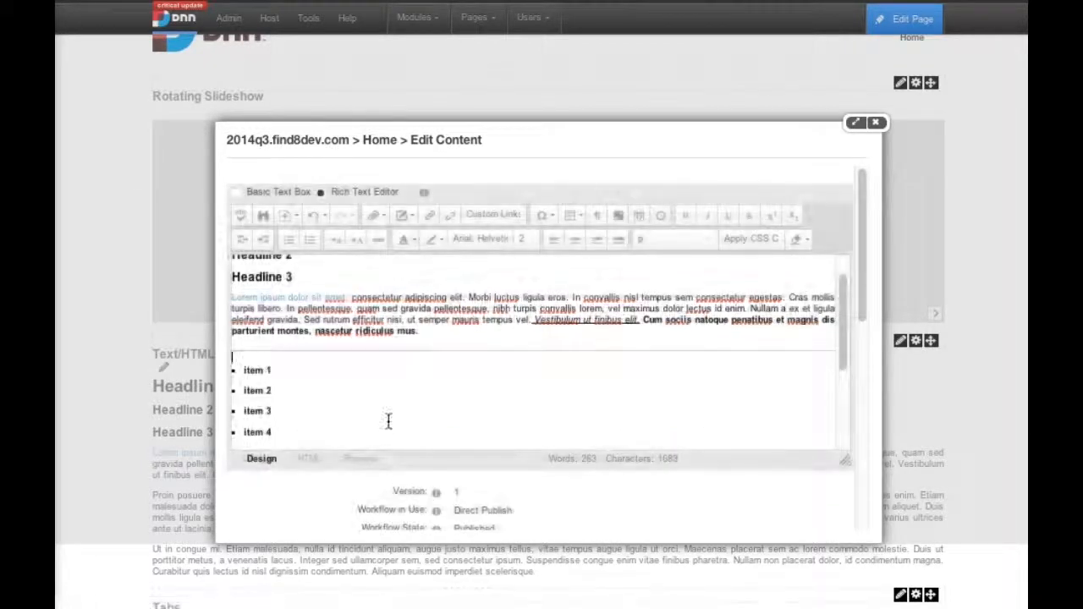
scroll(397, 359, down, 2)
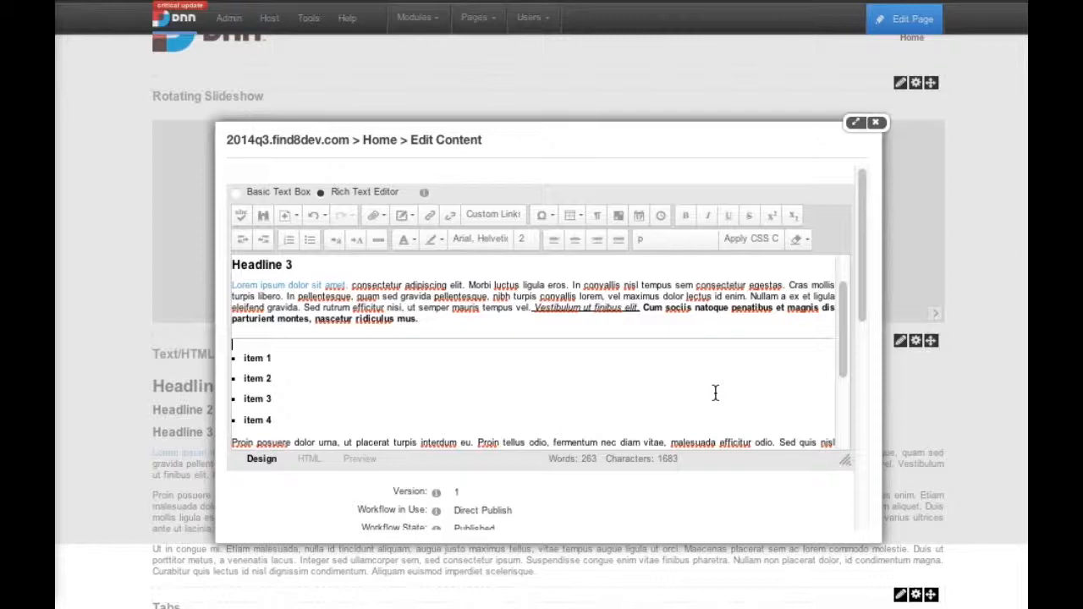
key(BackSpace)
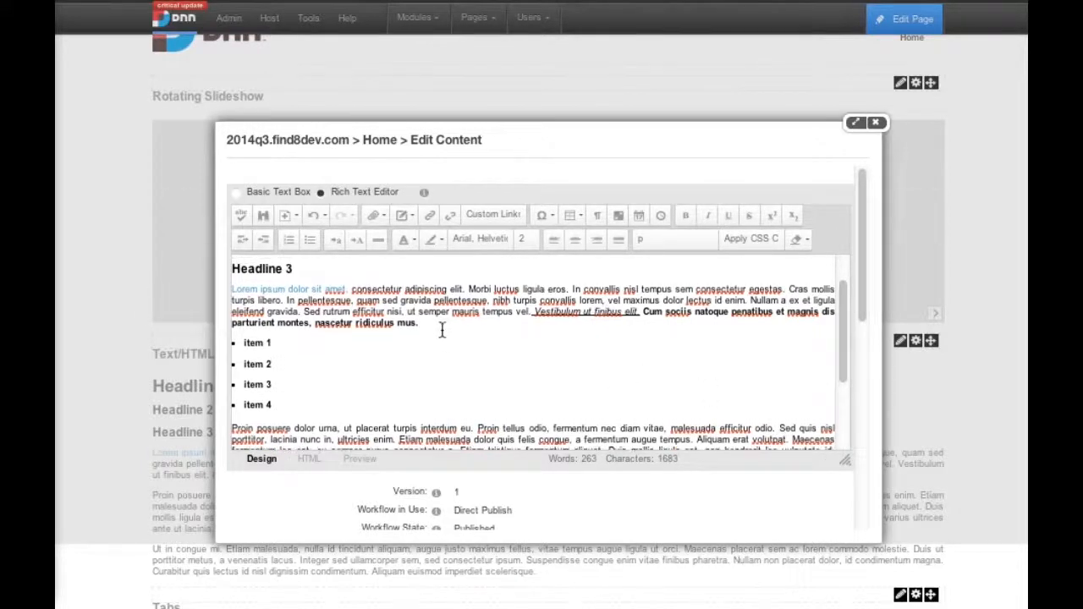
scroll(398, 328, up, 3)
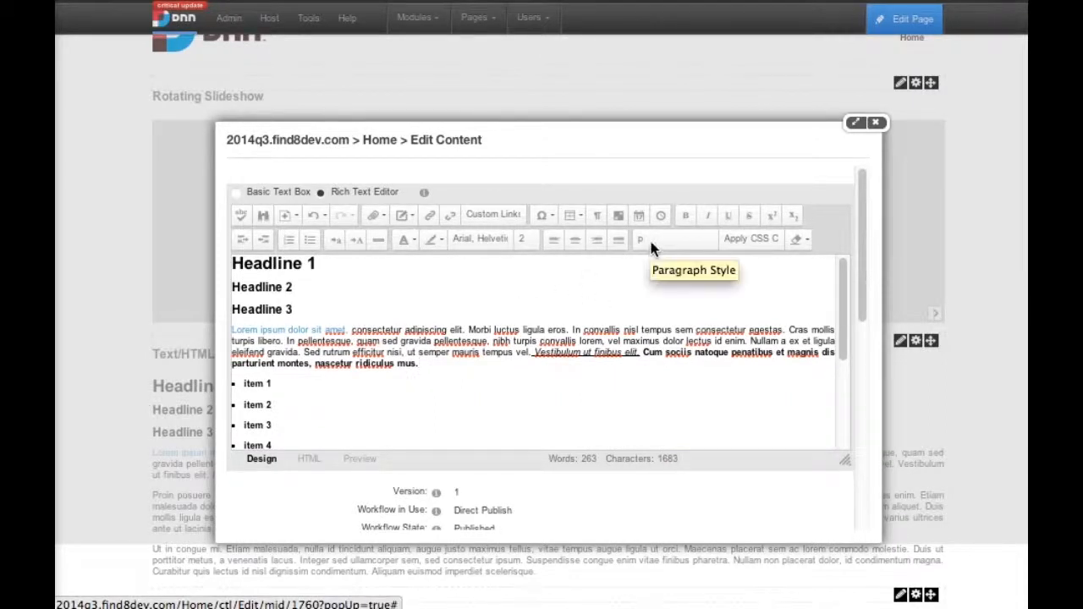
click(447, 347)
drag(424, 363, 351, 330)
click(426, 363)
click(466, 330)
drag(328, 261, 350, 254)
click(267, 309)
- Examine the available fonts, font sizes and text colors for the selected Headline 1 text
drag(318, 264, 230, 258)
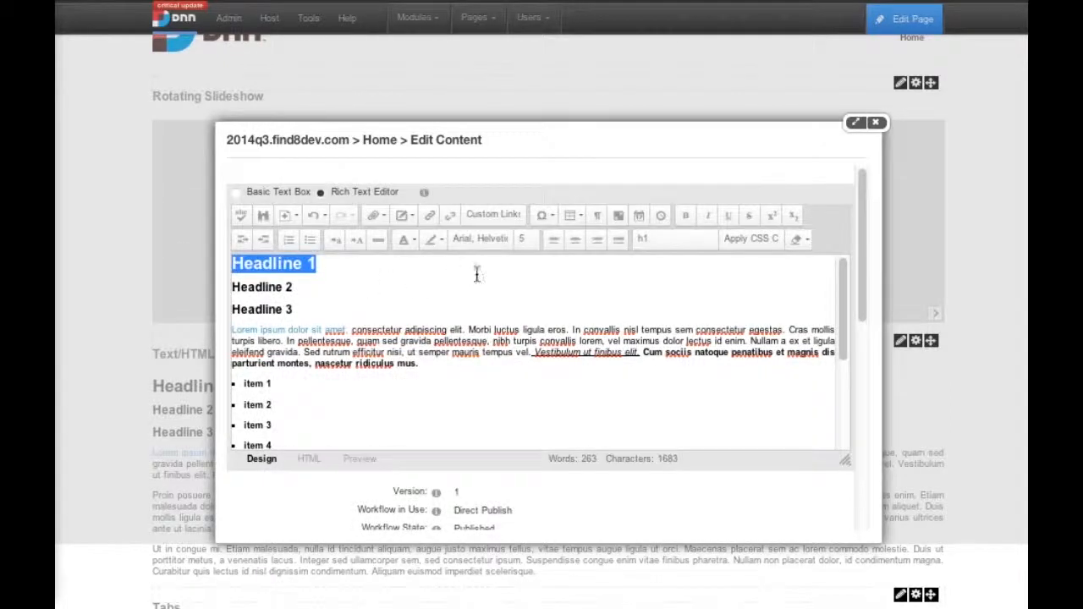
click(464, 240)
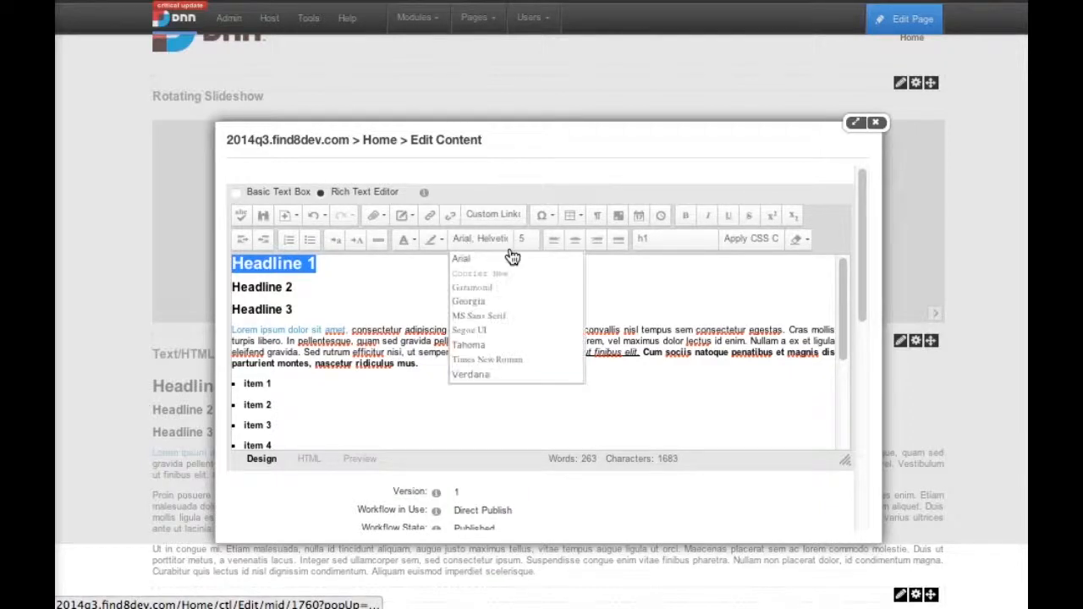
click(522, 241)
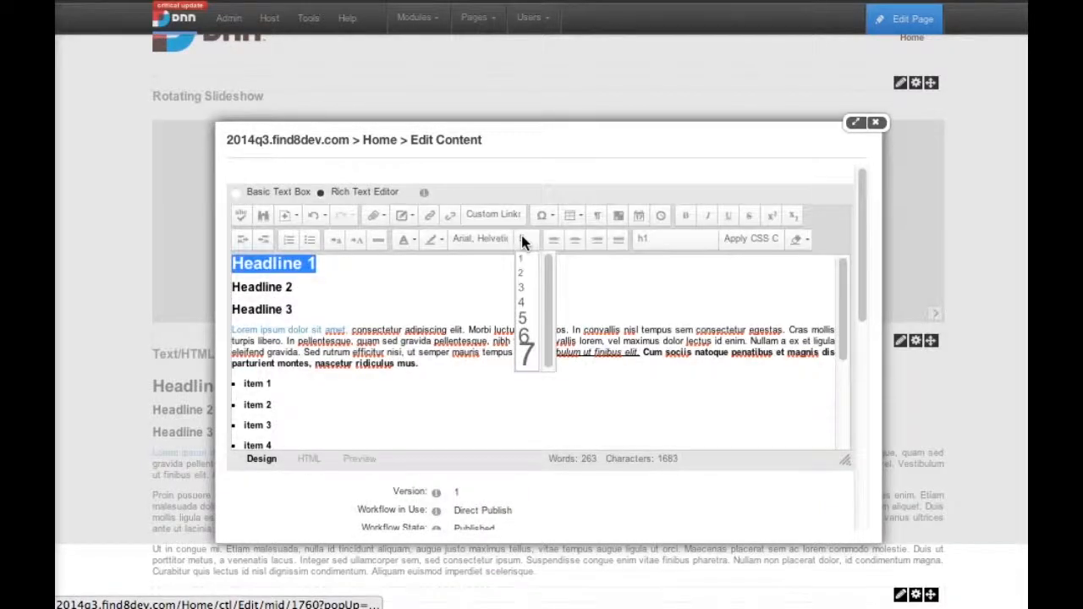
click(412, 241)
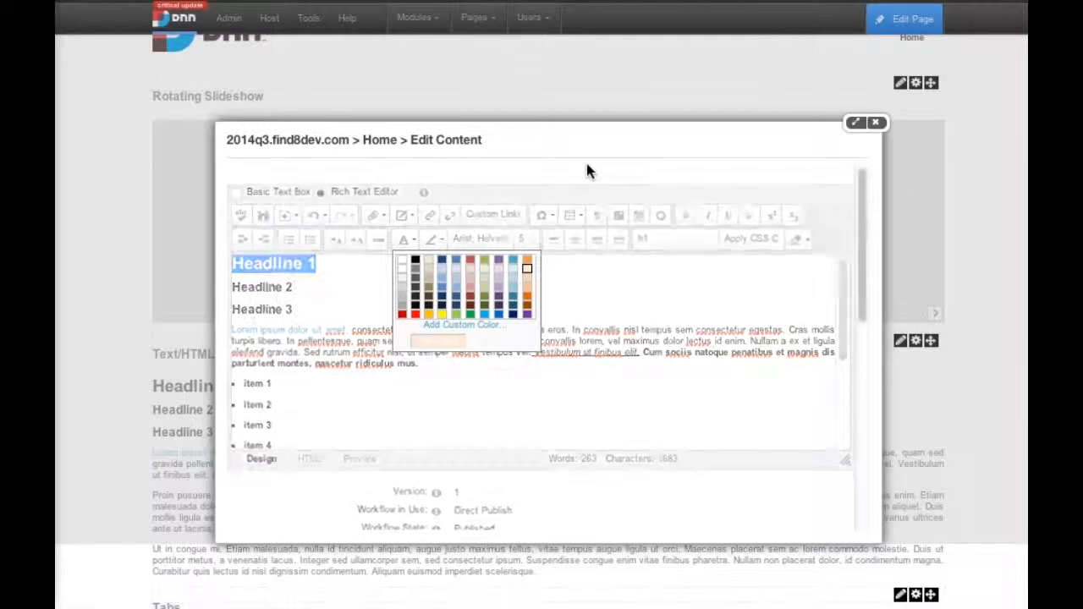
- Add the line "Type in your new headline" below Headline 3 and format it as Heading 1
click(341, 341)
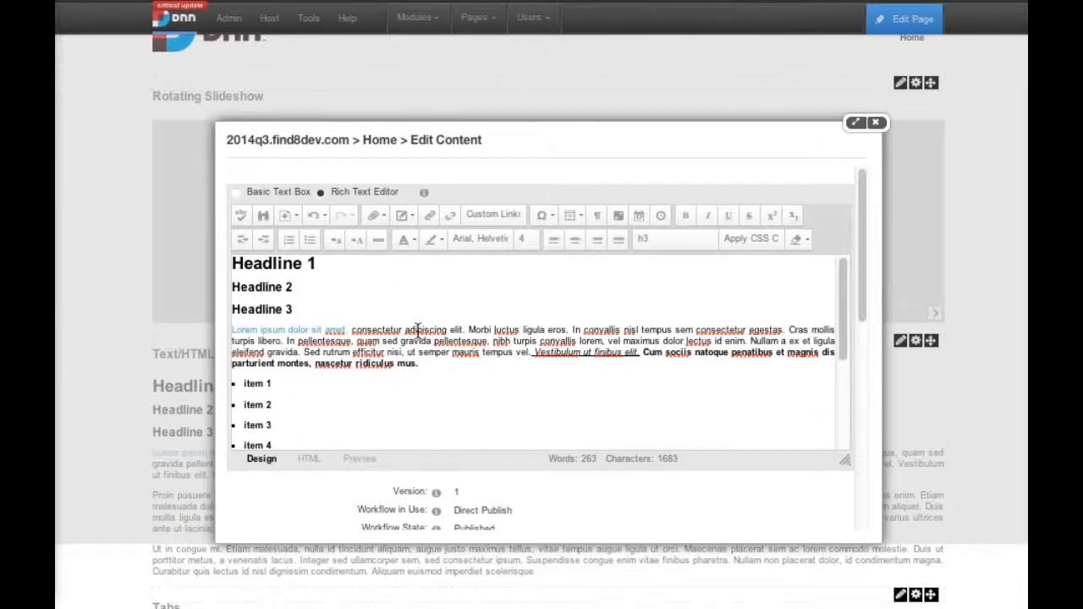
key(Return)
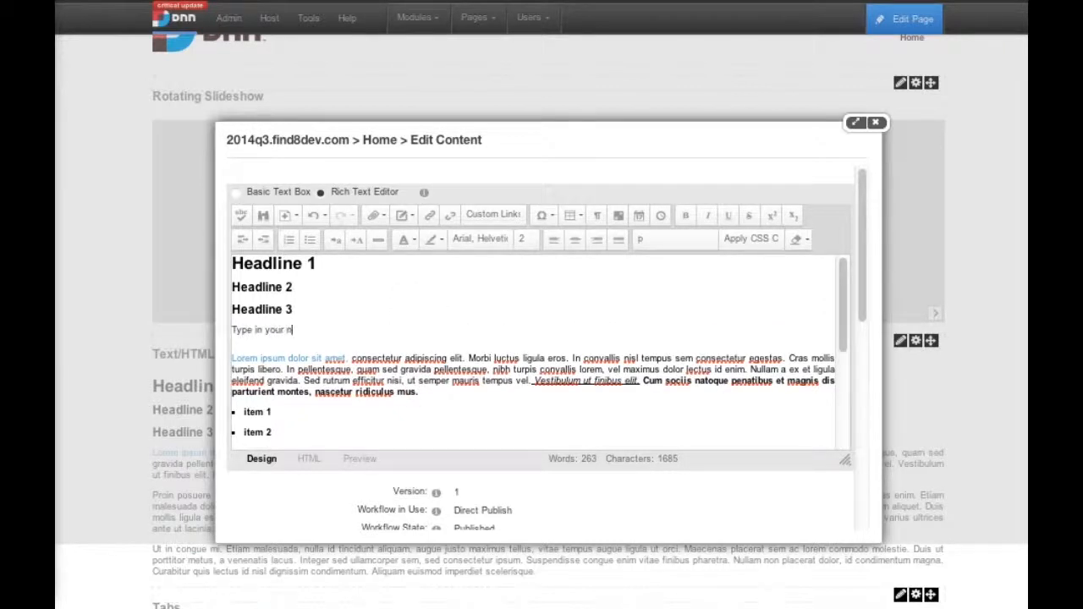
text(Type in your new headline)
drag(347, 331, 219, 328)
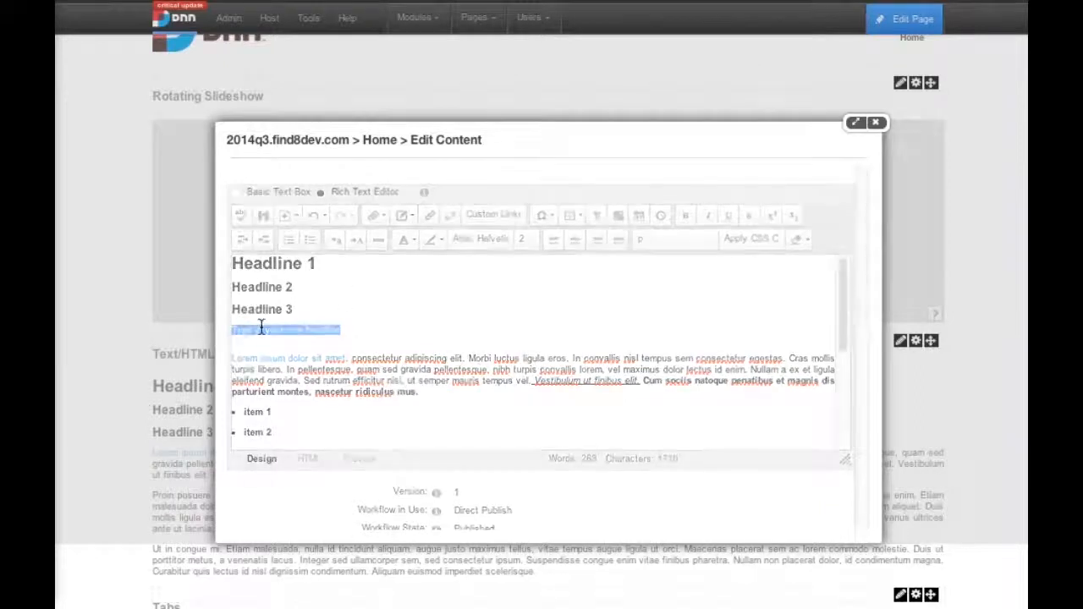
click(672, 241)
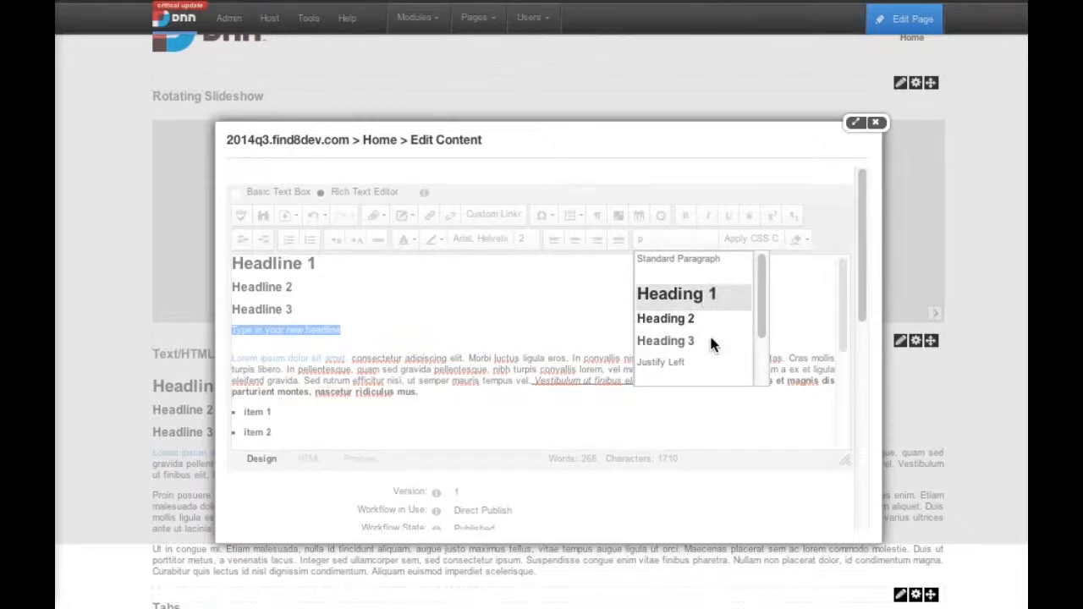
click(708, 295)
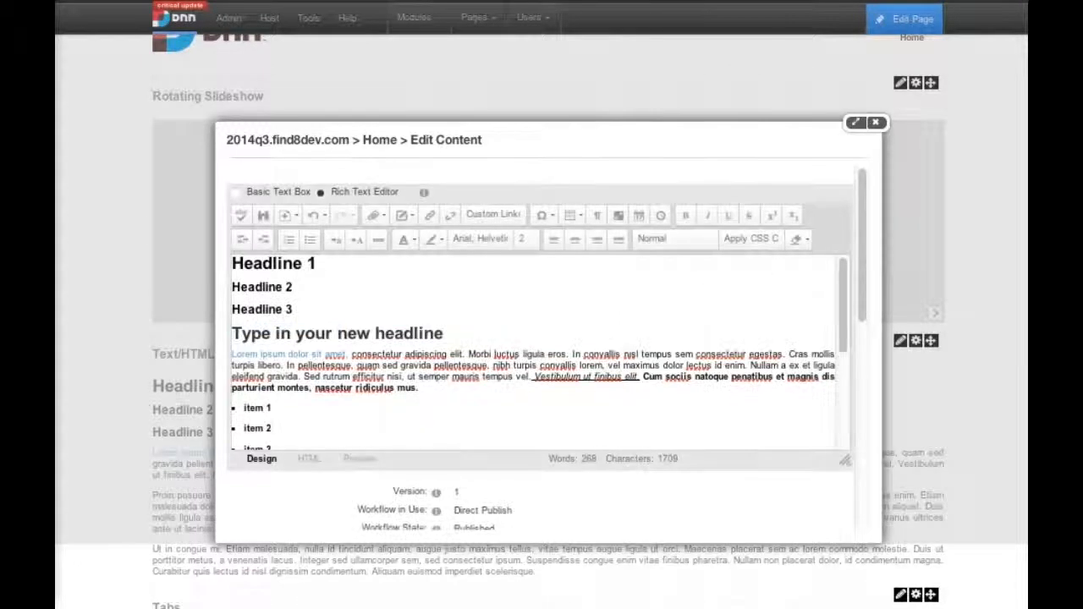
click(347, 333)
- Change the text color of Headline 3 to the green swatch in the bottom row of the palette
drag(310, 306, 229, 307)
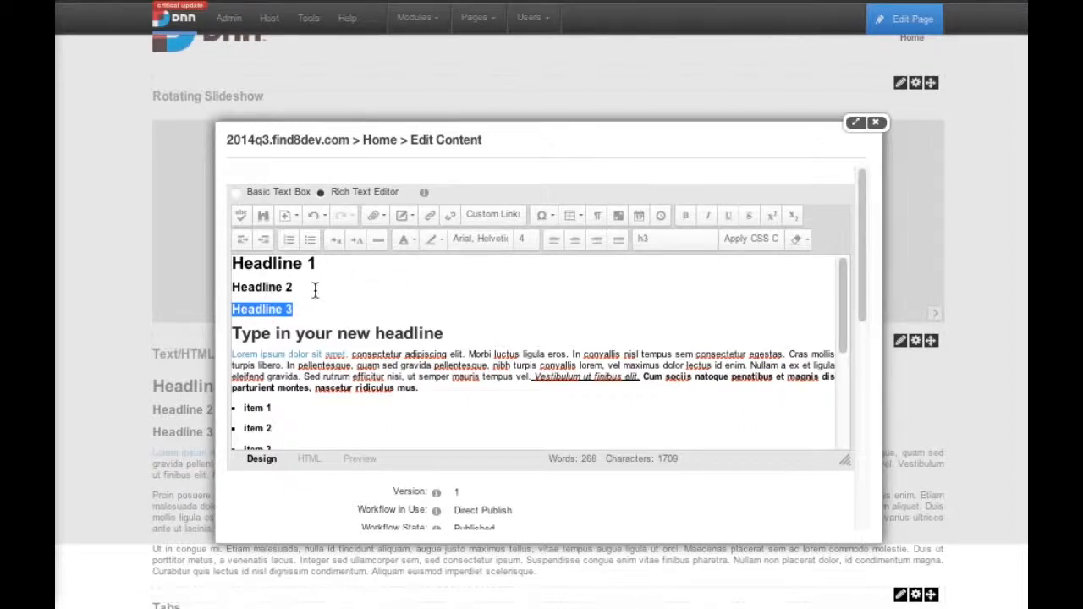
click(412, 240)
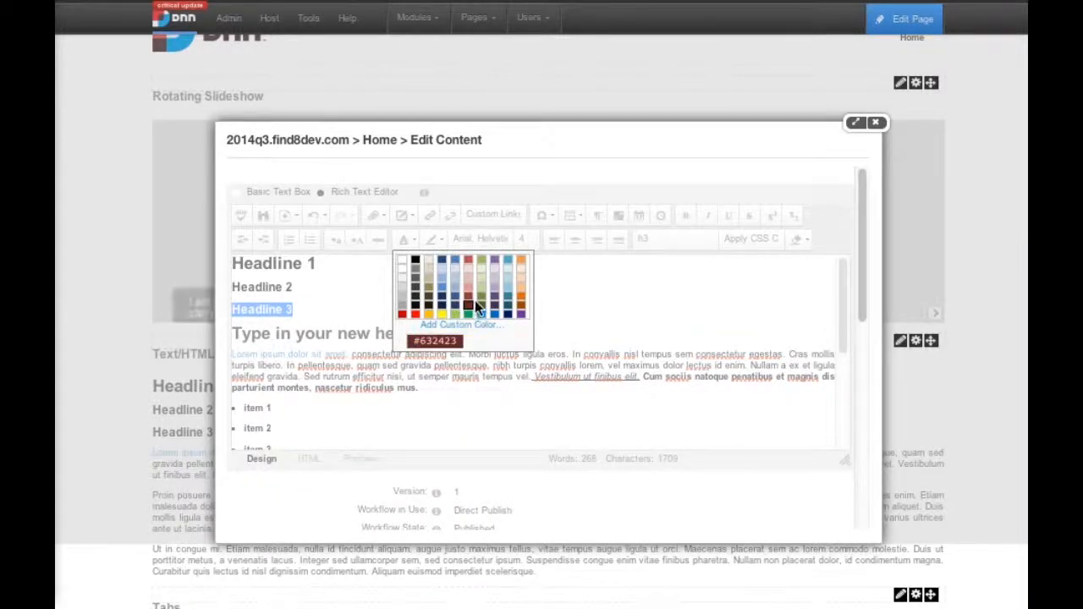
click(466, 313)
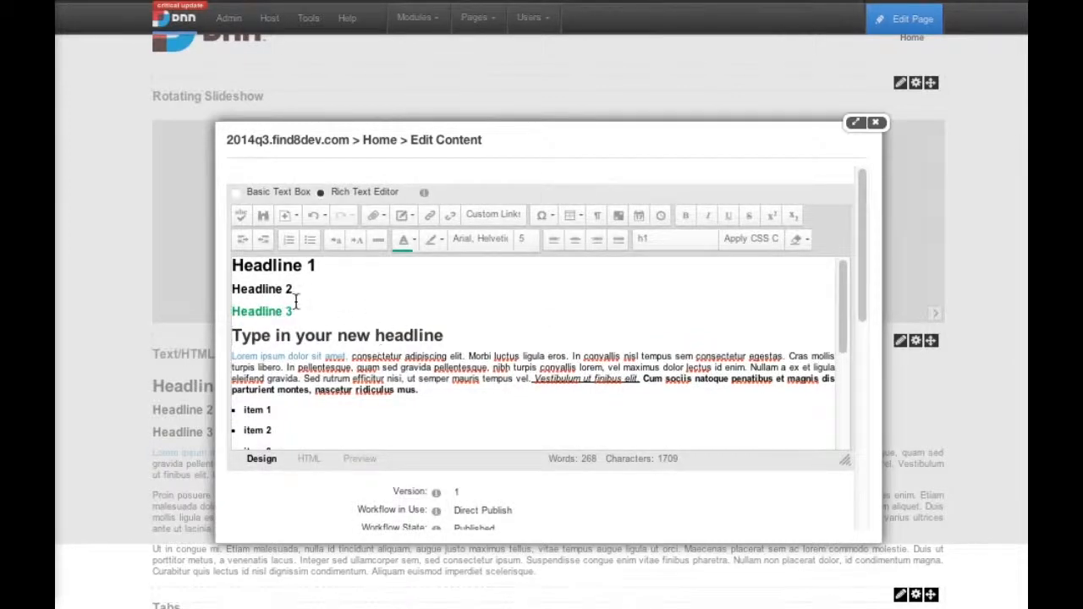
- Open the custom text color prompt for Headline 3, cancel it and reapply the same green
drag(293, 311, 230, 311)
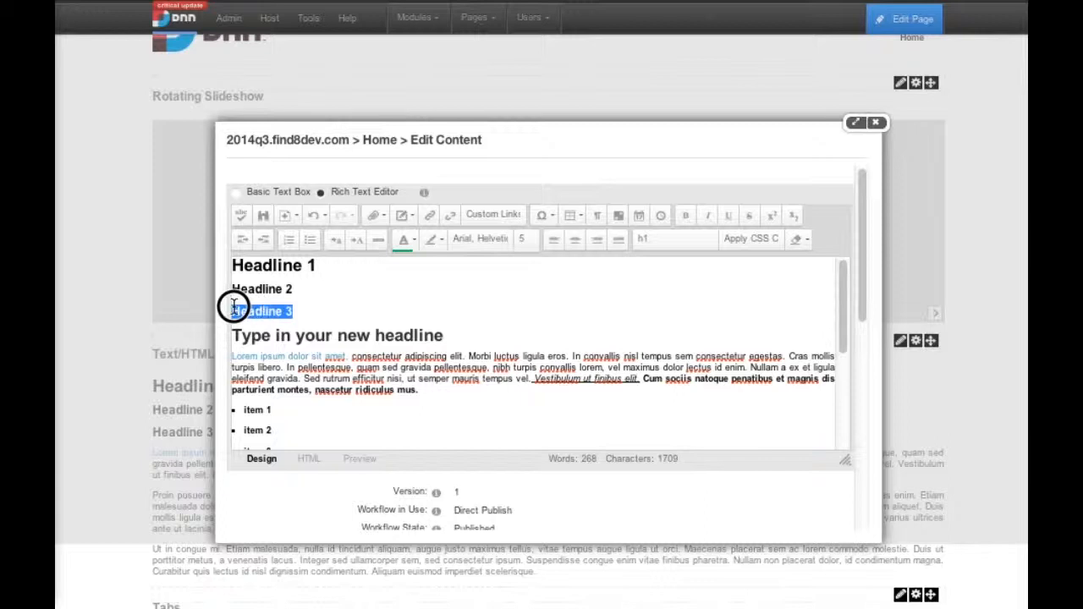
click(430, 242)
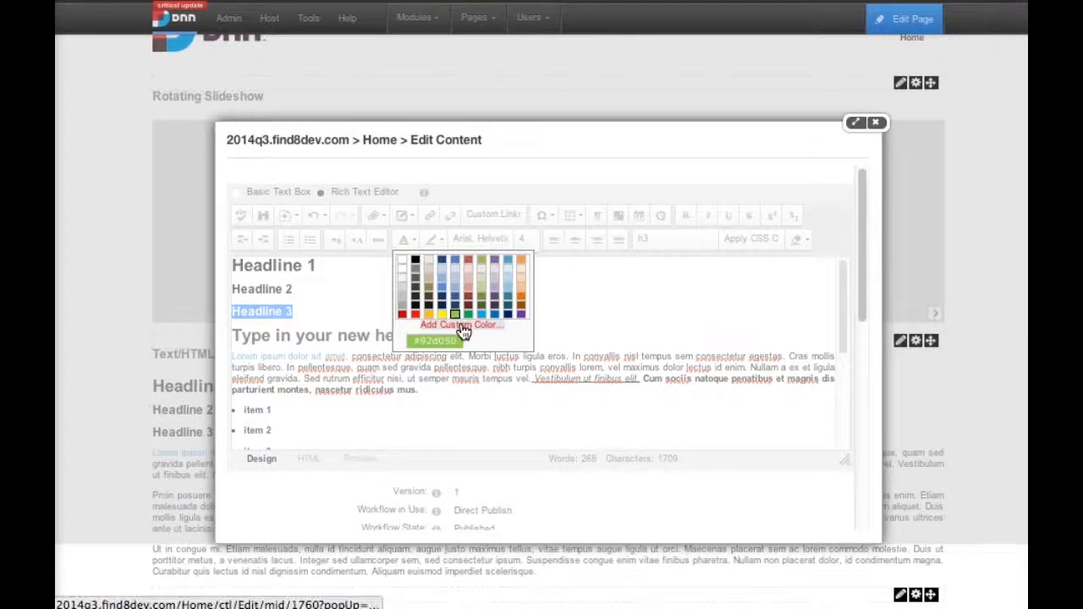
click(462, 326)
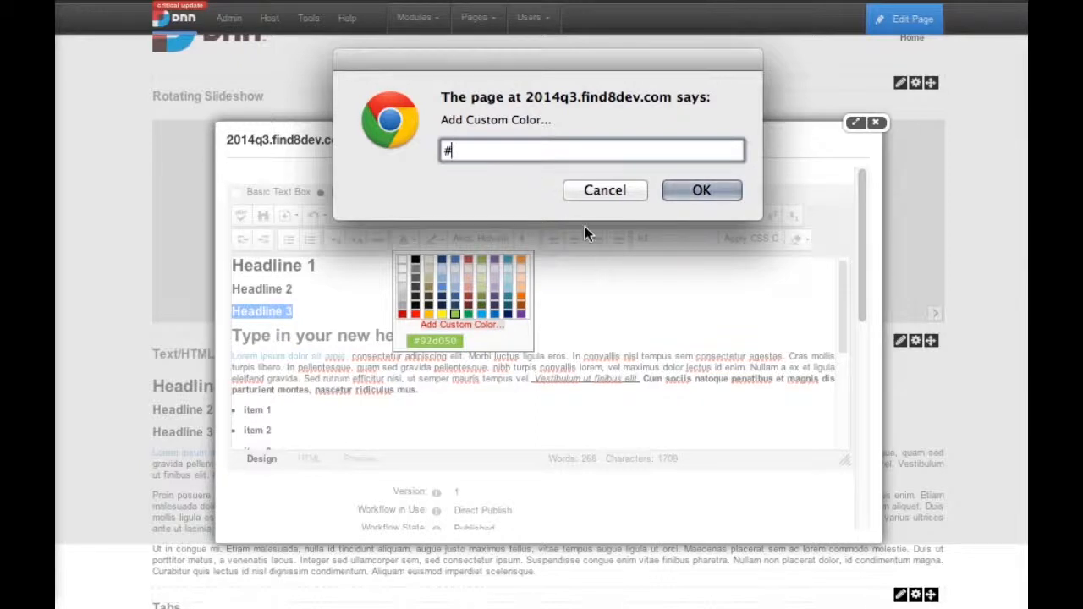
click(603, 191)
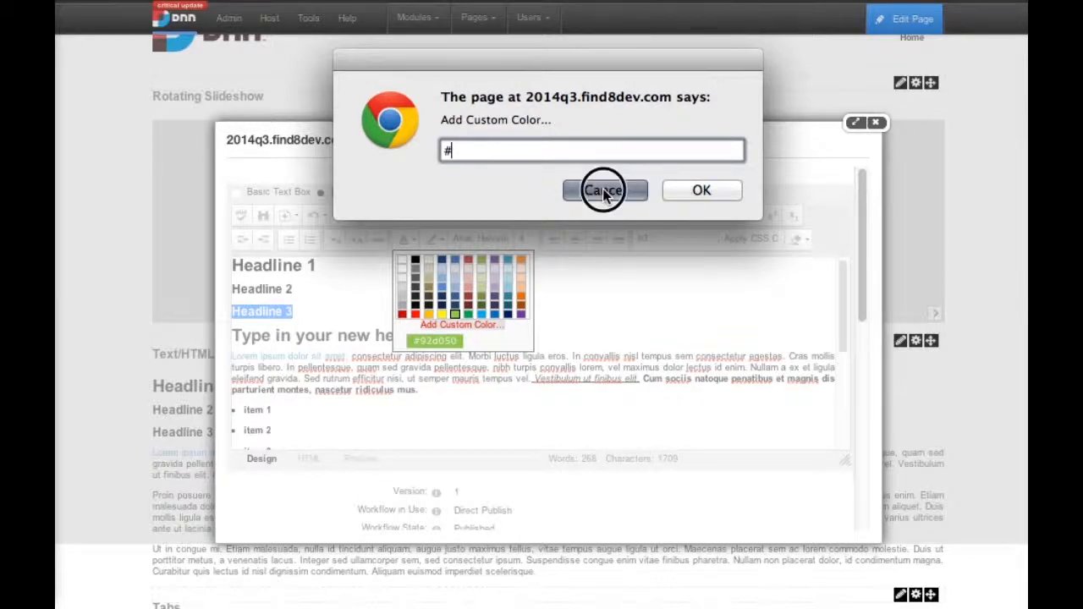
click(468, 314)
click(321, 382)
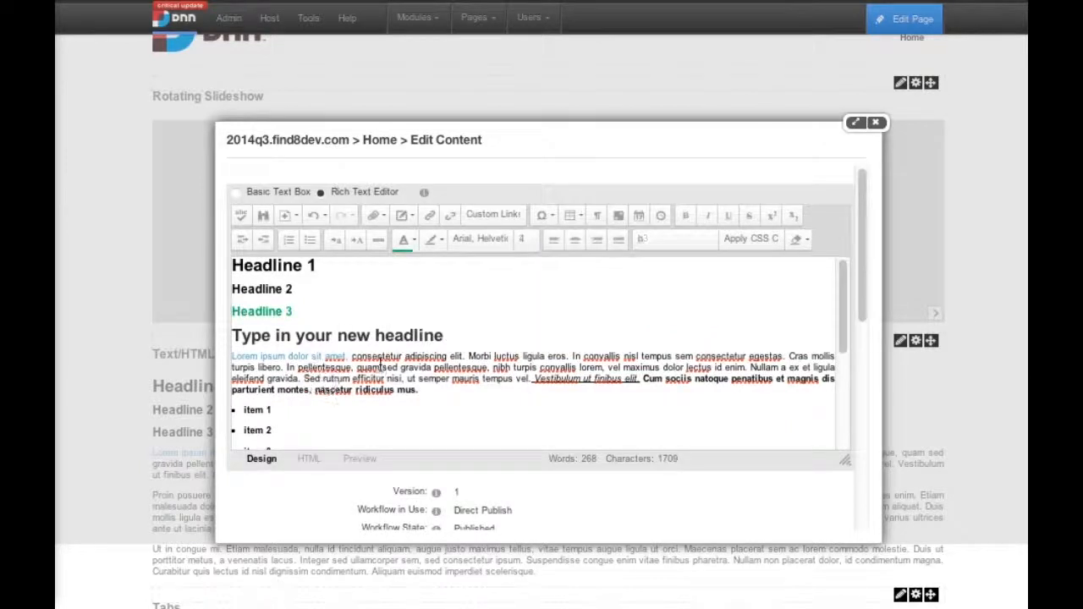
- Place the text cursor at the start of the "Type in your new headline" heading
scroll(364, 341, down, 3)
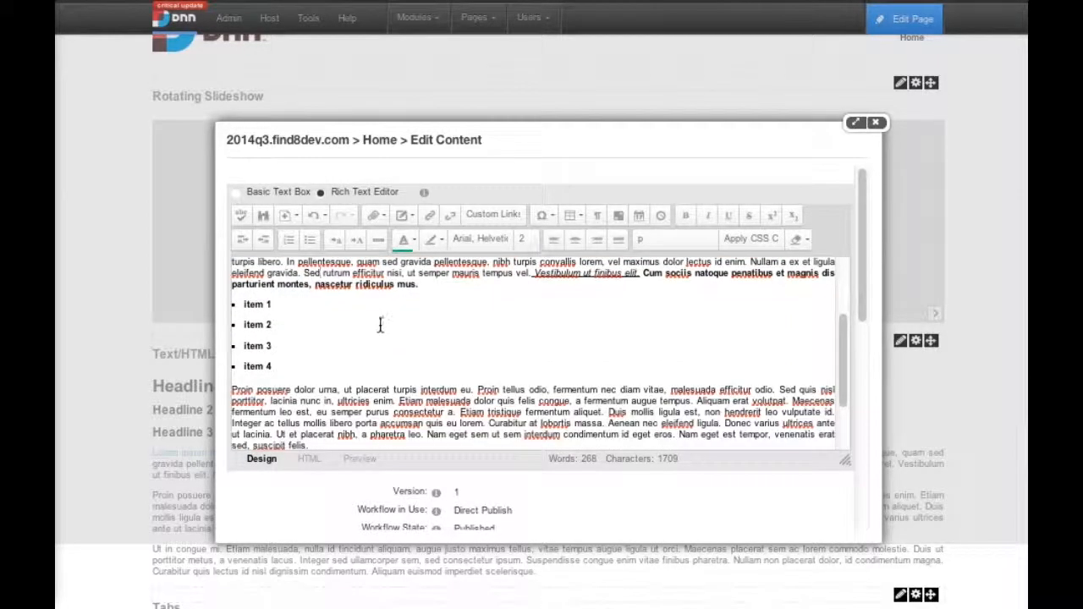
scroll(380, 325, down, 3)
scroll(378, 353, up, 3)
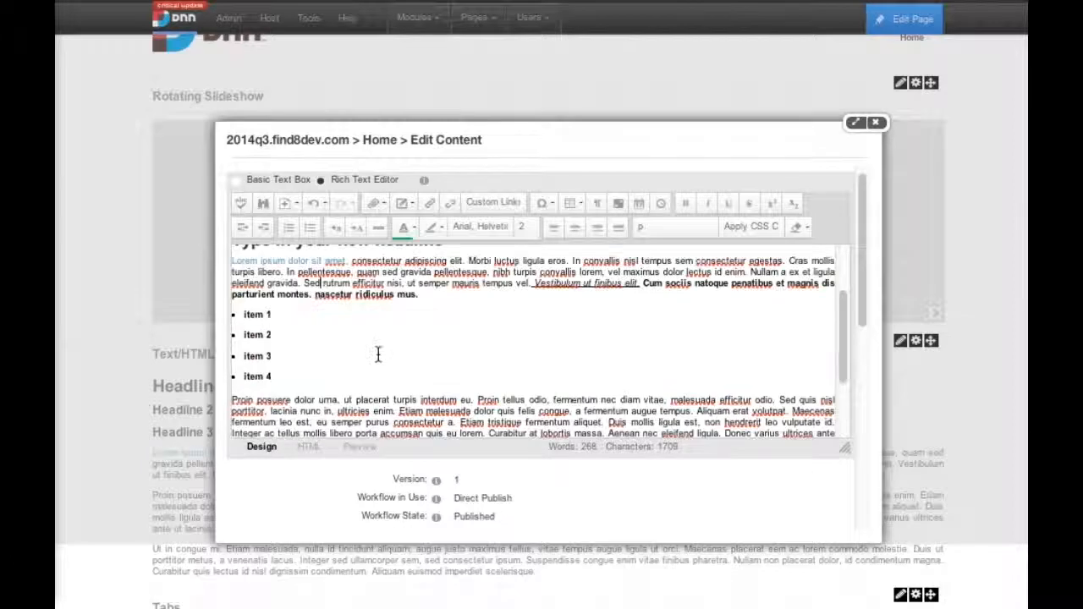
scroll(378, 353, up, 5)
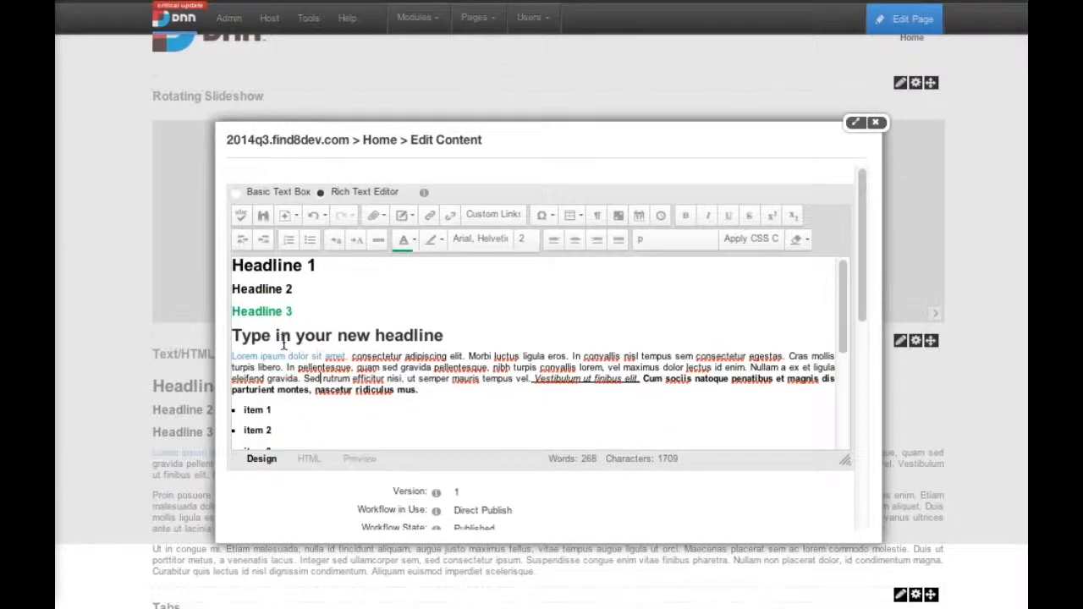
click(234, 336)
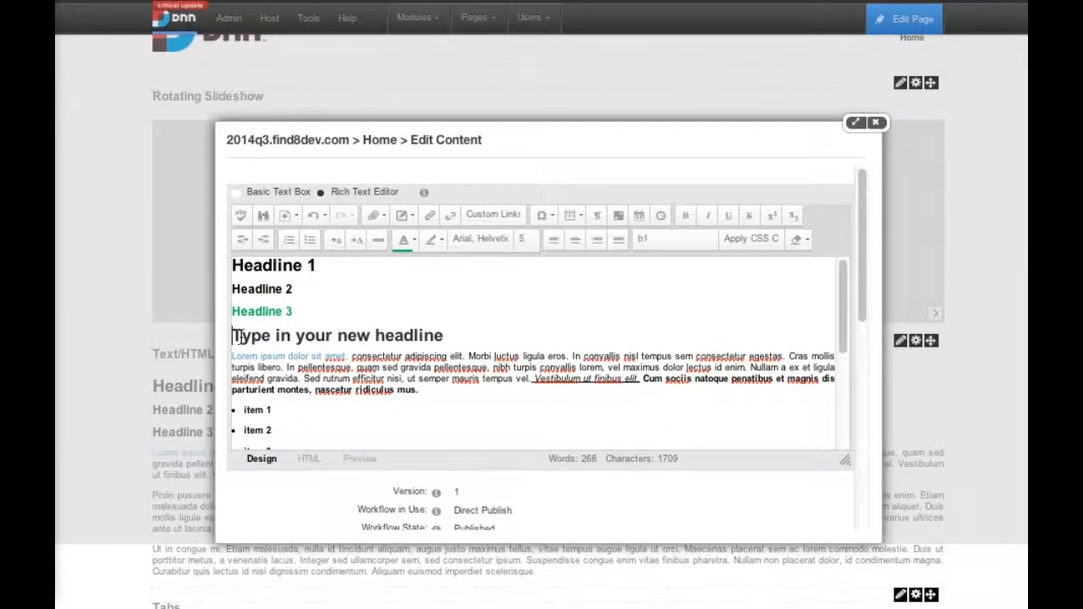